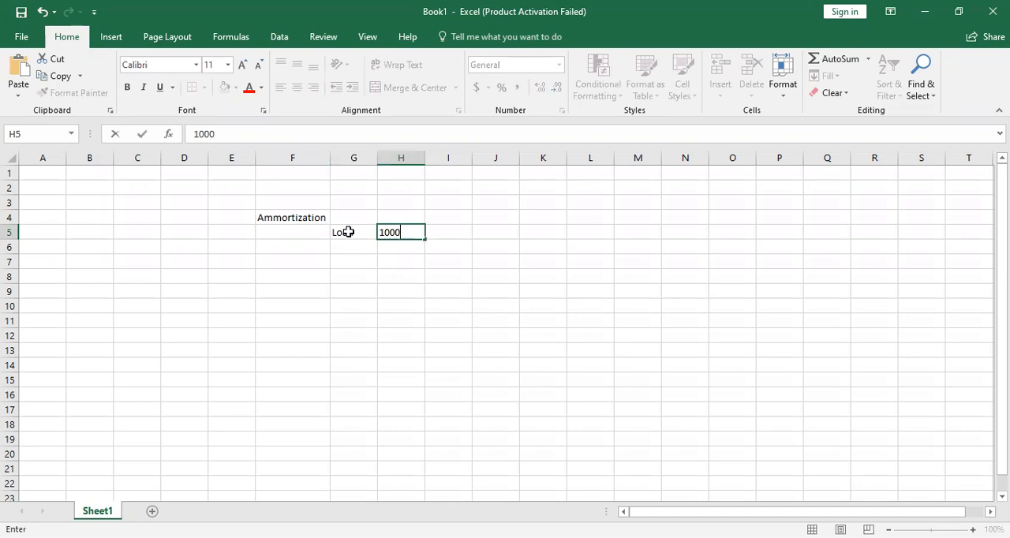
- Confirm the loan amount of 10000 in H5 and apply the Accounting format with dollar sign
left_click(418, 280)
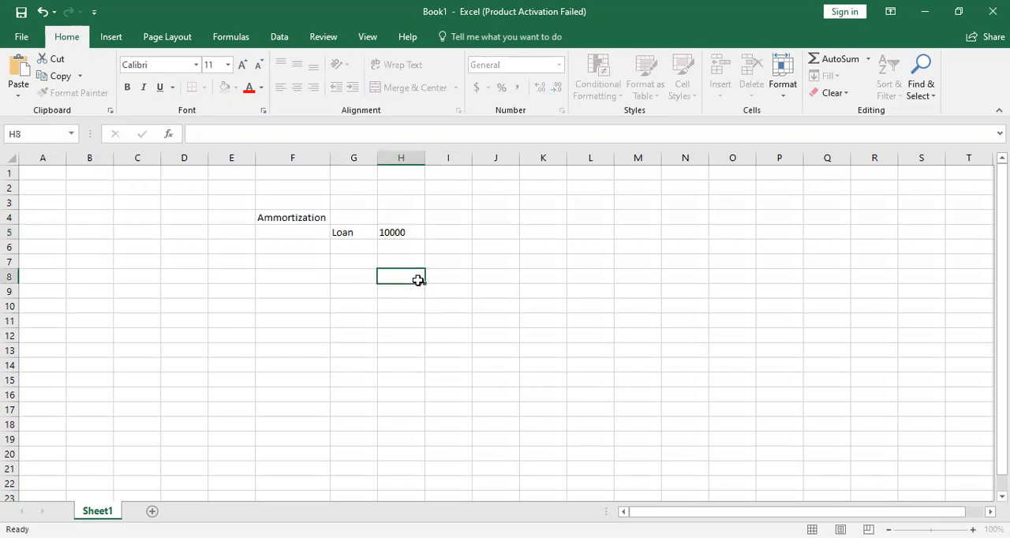
left_click(408, 232)
left_click(477, 86)
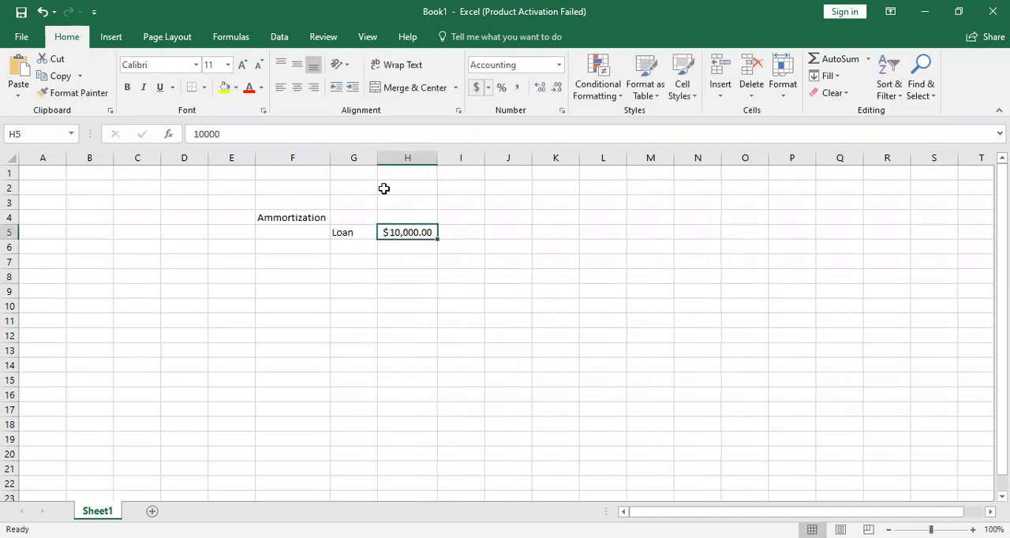
- Label G6 as n and enter 3 periods in H6
left_click(342, 251)
type("n")
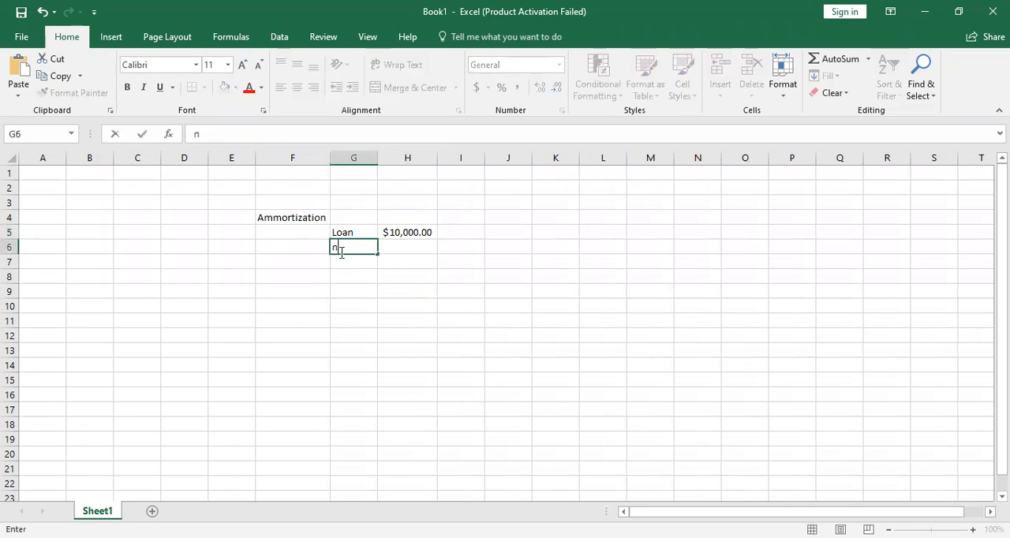
key("Tab")
type("3")
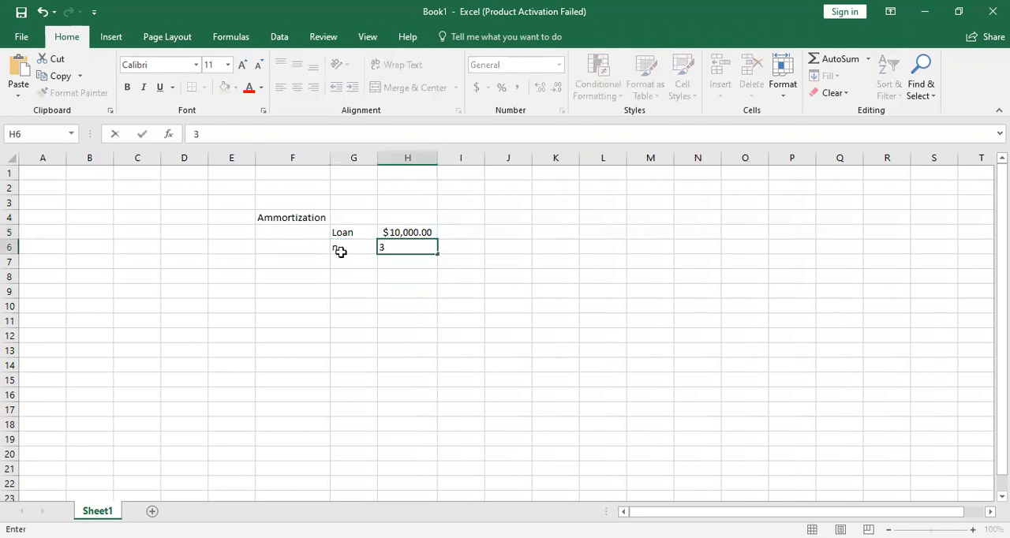
left_click(340, 251)
key("Return")
- Label G7 as i, enter a rate of .05 in H7 and format it as a percentage
type("ik")
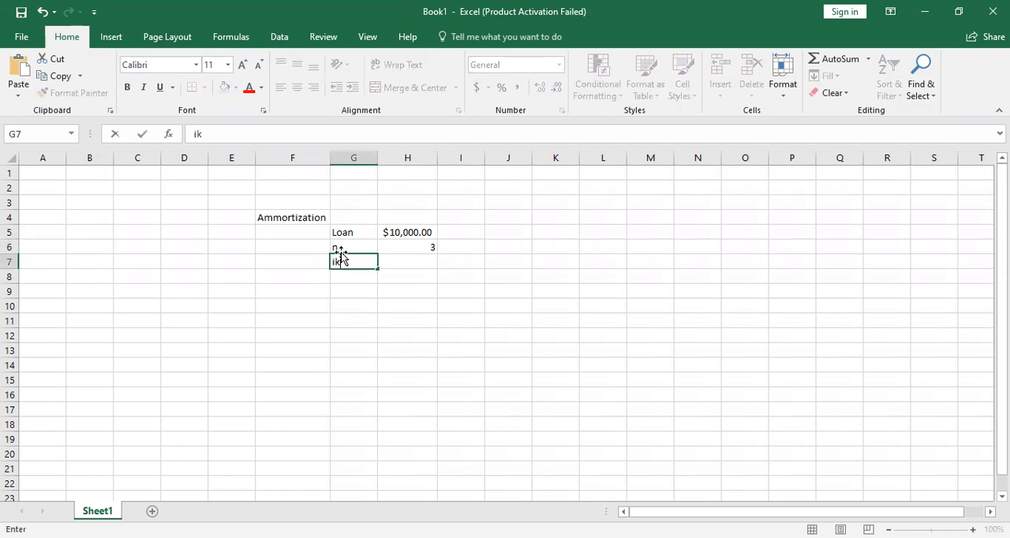
key("BackSpace")
key("Tab")
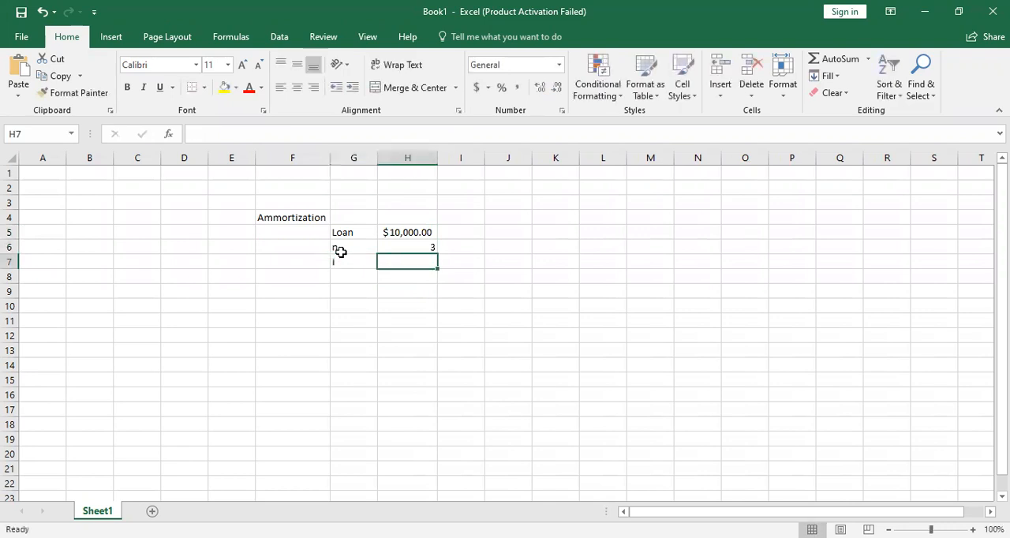
type(".05")
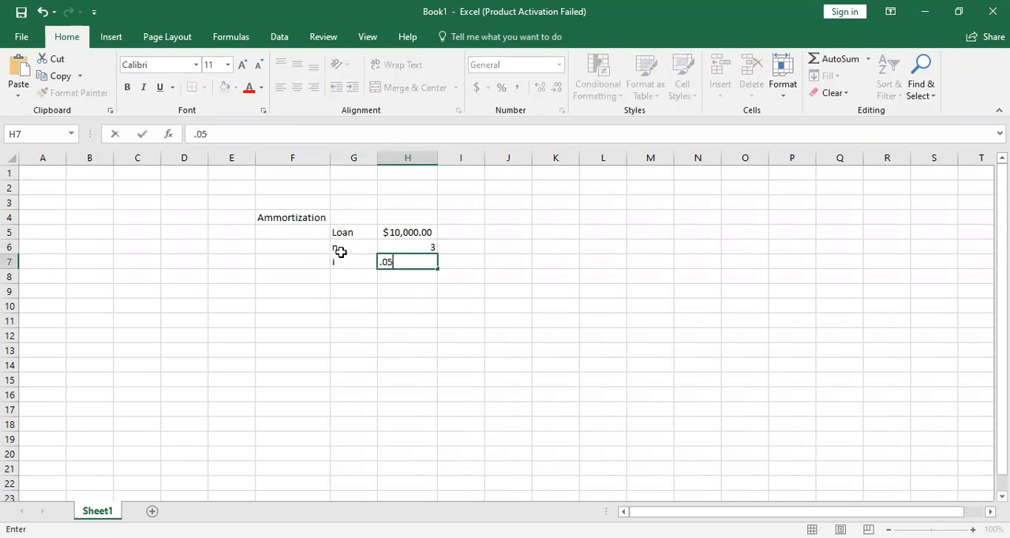
key("Return")
left_click(404, 261)
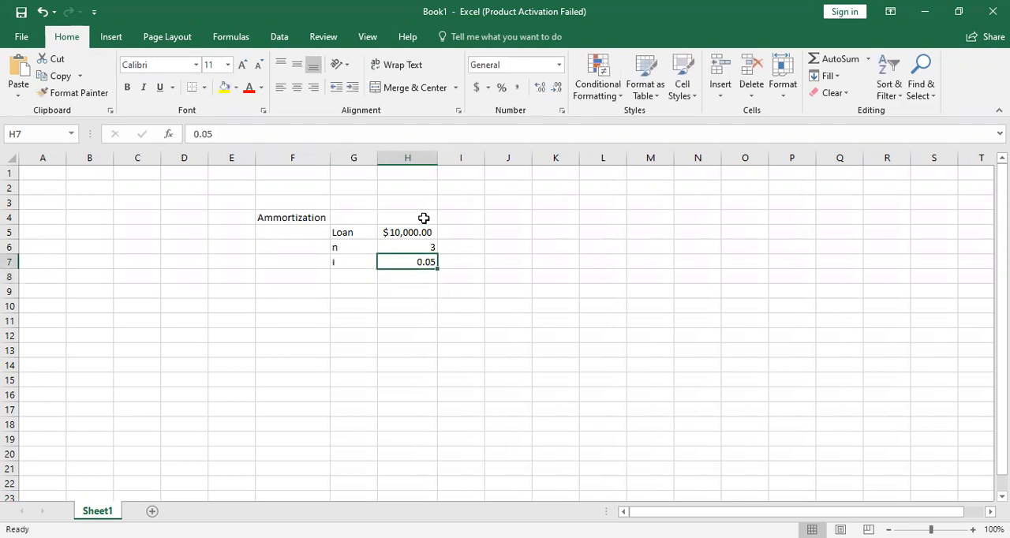
left_click(501, 88)
- Add the label PMT in G8, below the interest rate label
left_click(334, 277)
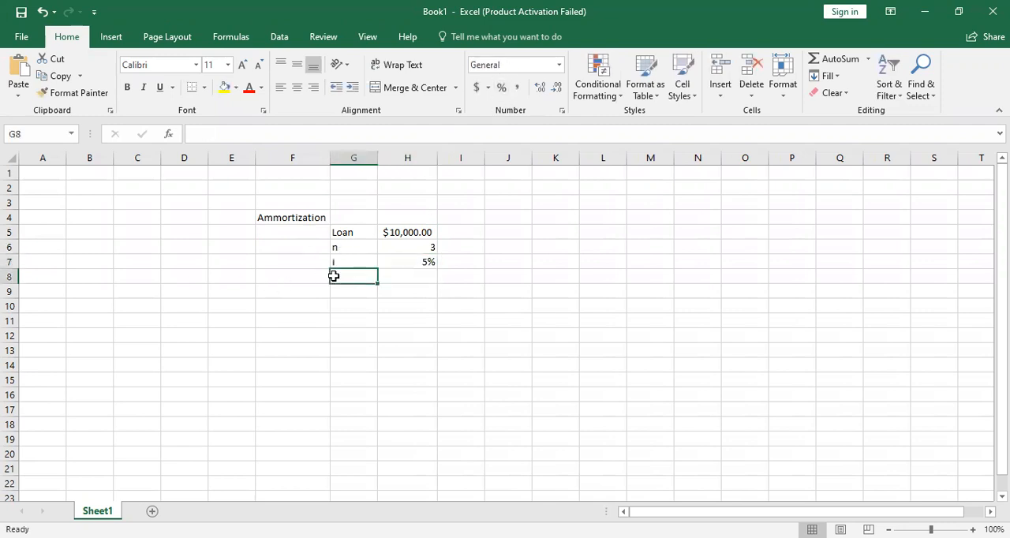
type("PMT")
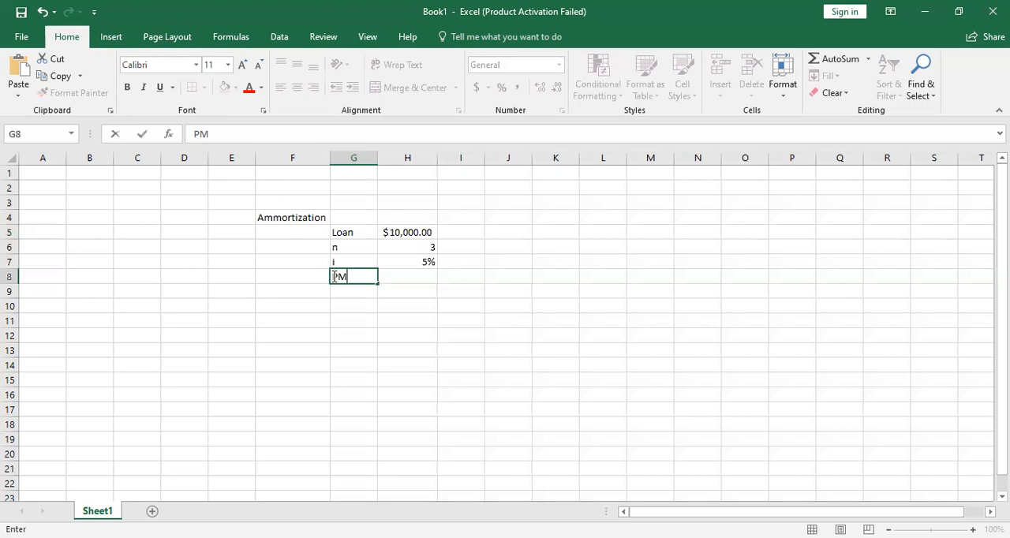
scroll(334, 276, "down", 7)
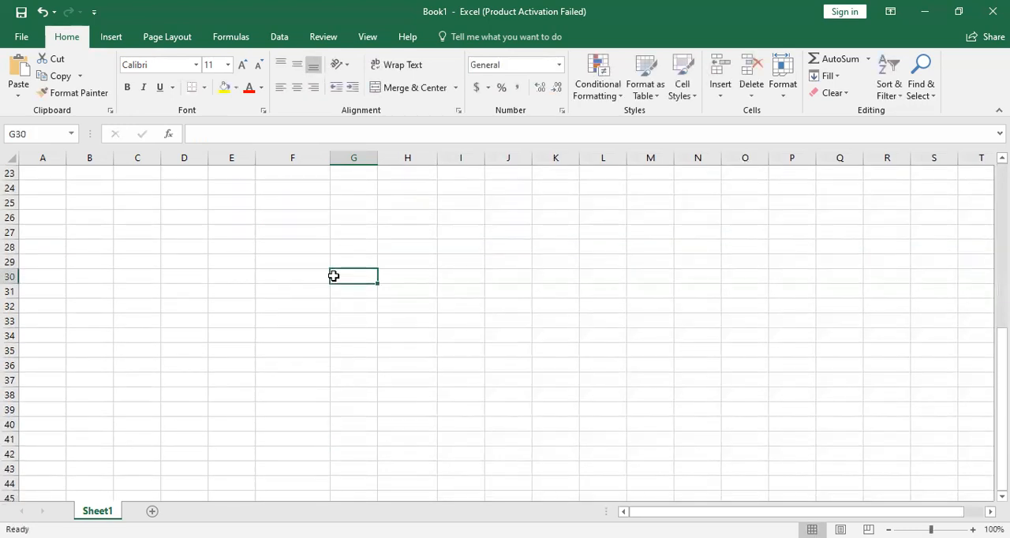
scroll(334, 276, "up", 7)
key("Tab")
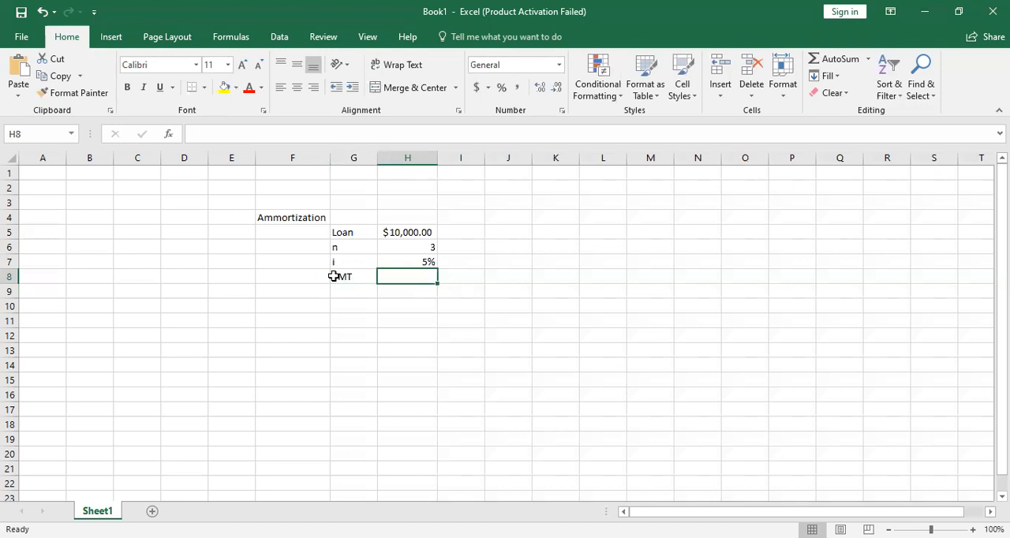
- Calculate the loan payment in H8 with =PMT(H7,H6,H5,,0), timed at the end of the period
type("=")
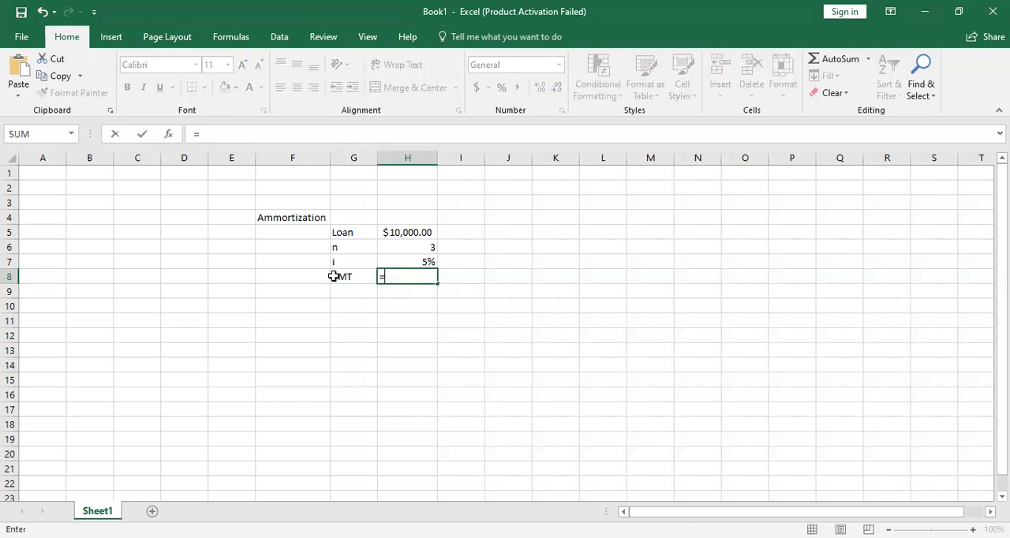
type("pmt")
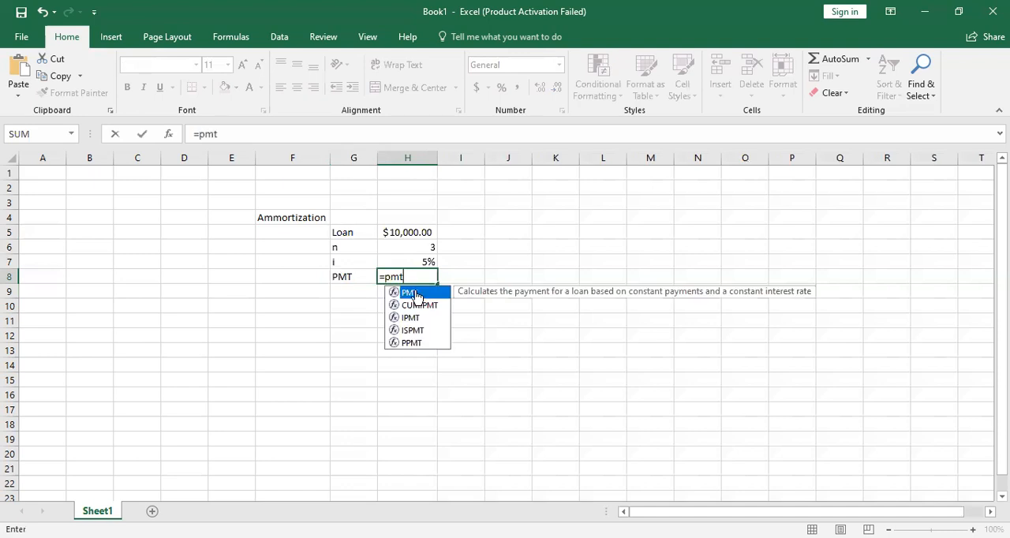
double_click(411, 293)
left_click(425, 263)
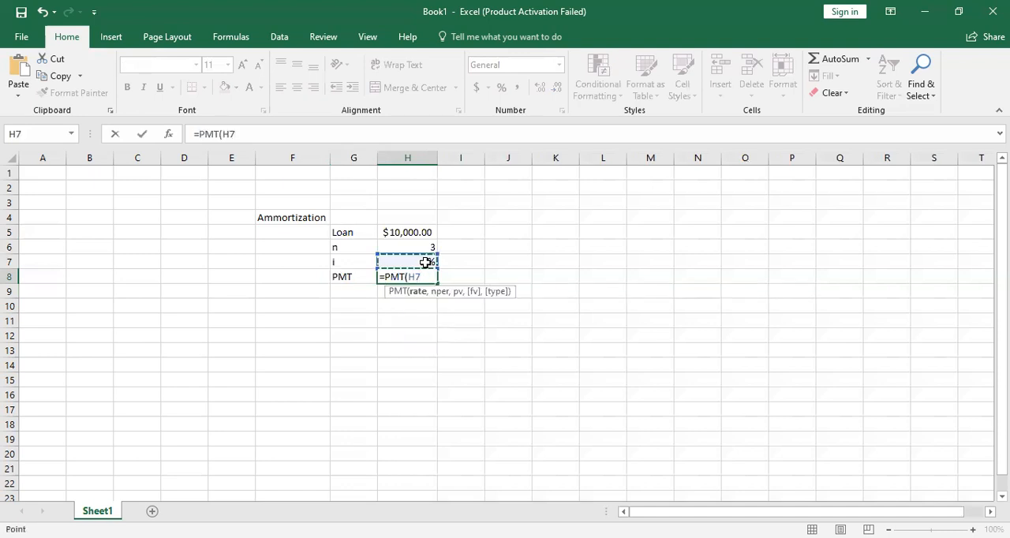
type(",")
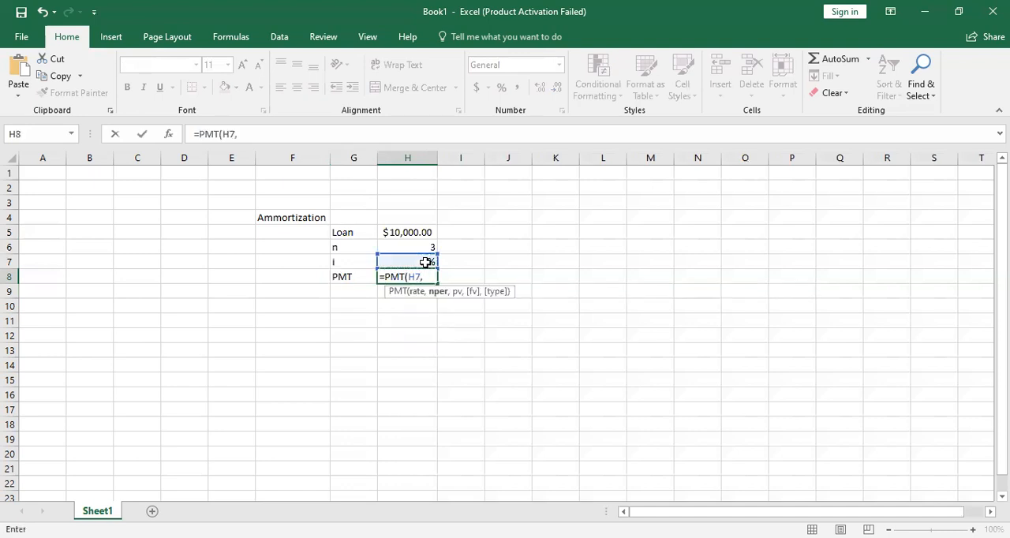
left_click(412, 247)
type(",")
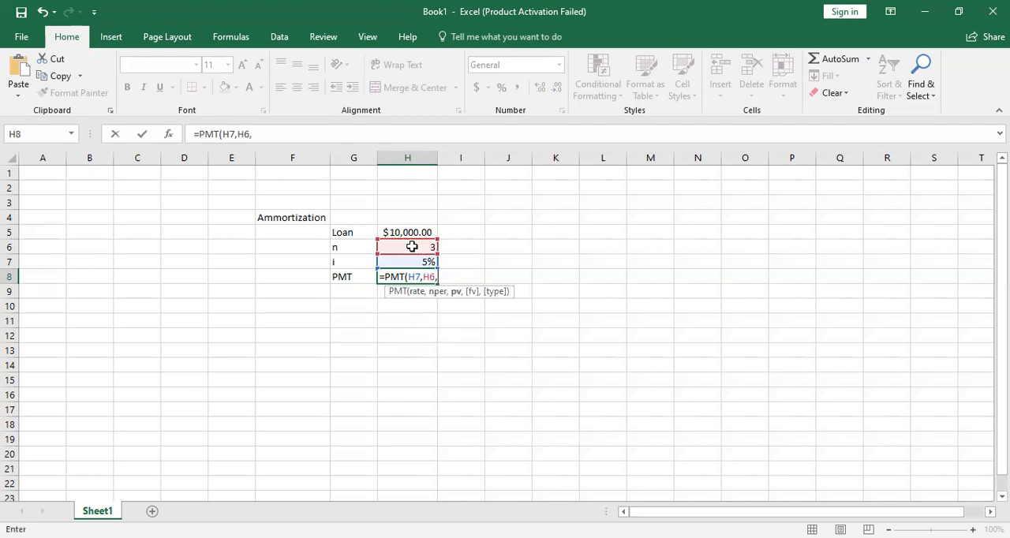
left_click(408, 228)
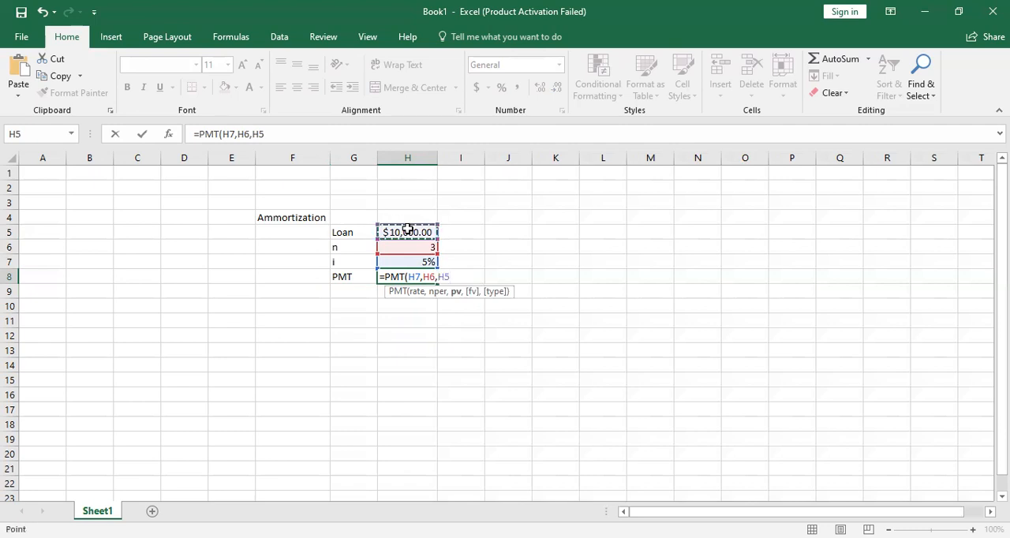
type(",,")
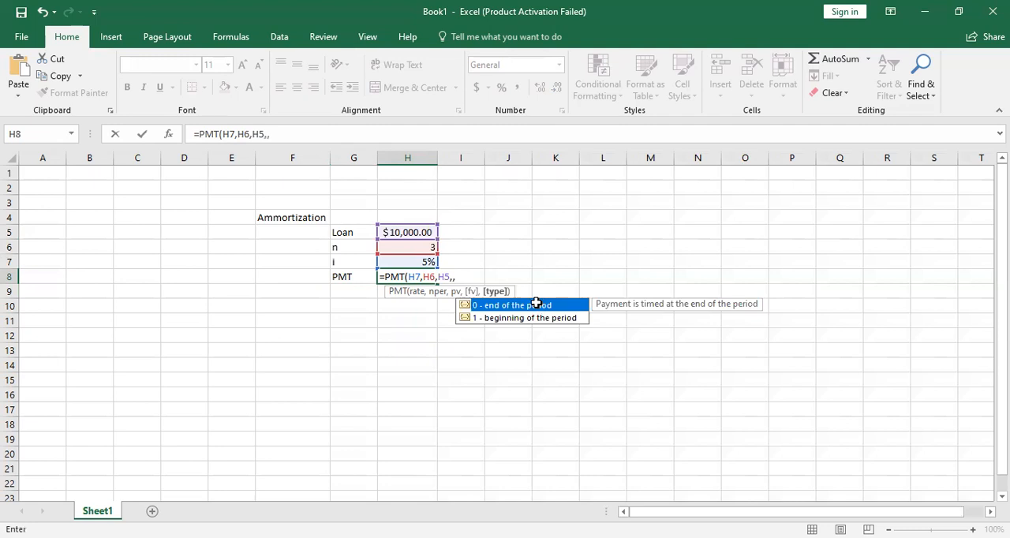
double_click(536, 305)
type(")")
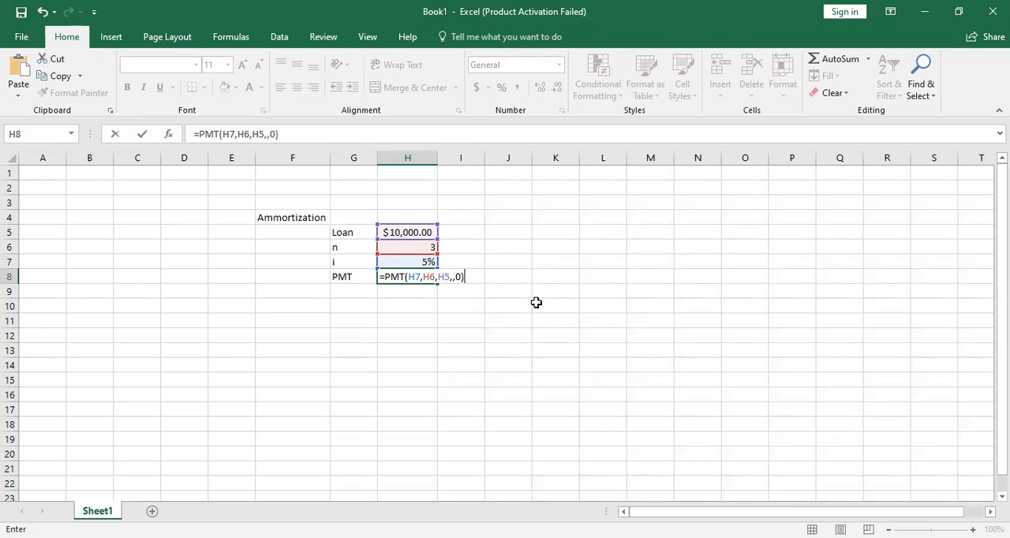
key("Return")
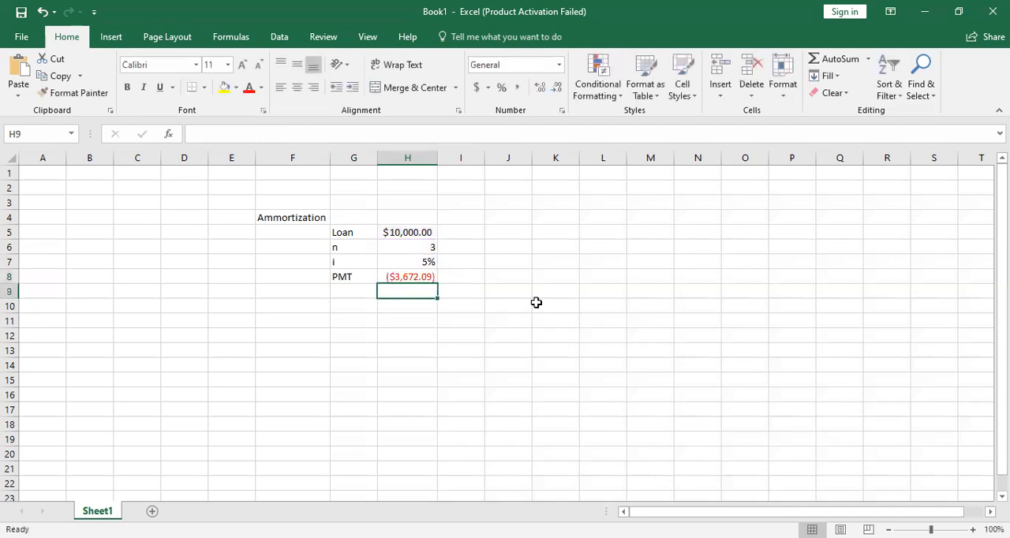
- Start the schedule's header row with BEG in E10 and PMT in F10
key("Left")
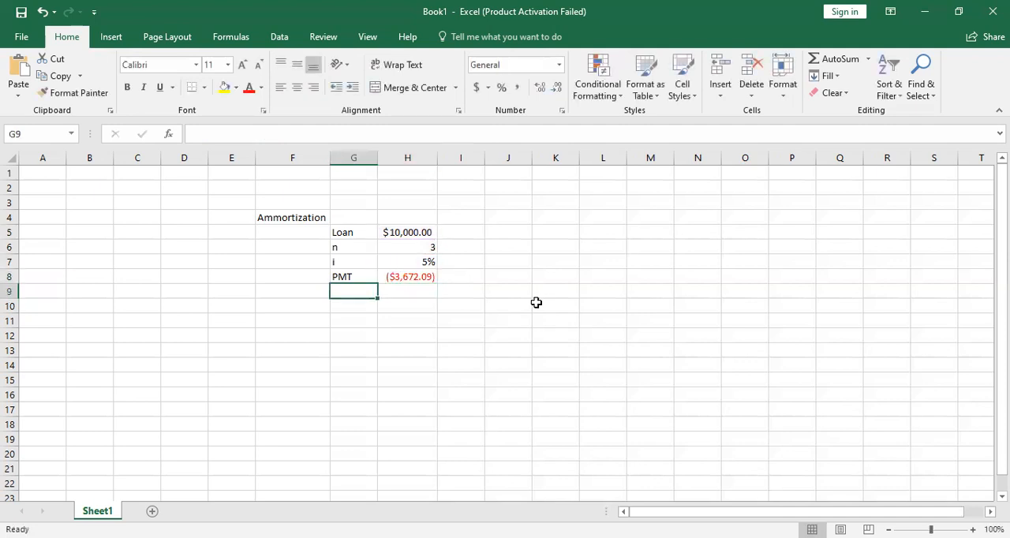
key("Left")
key("Down")
key("Left")
key("Down")
key("Up")
key("Down")
key("Up")
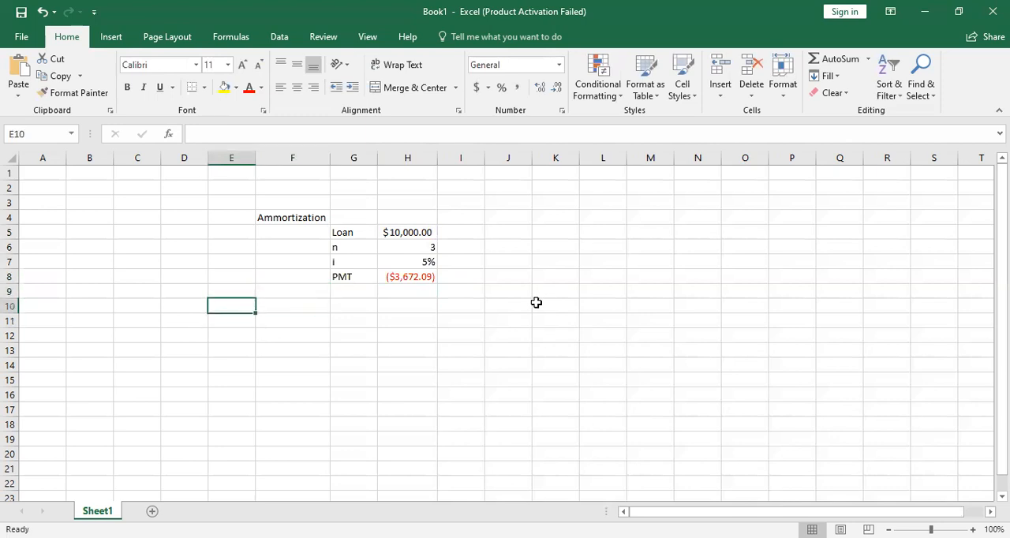
type("BEG")
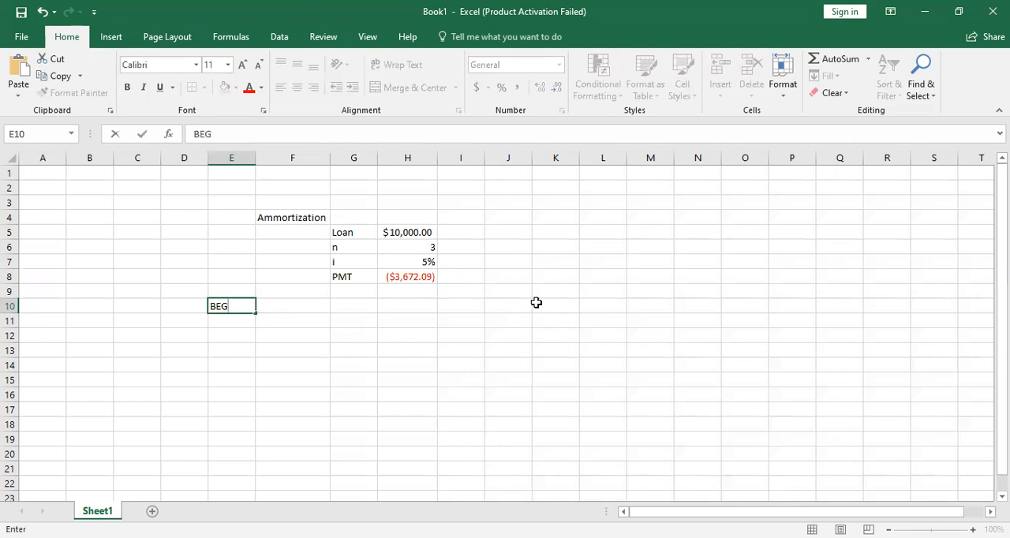
key("Tab")
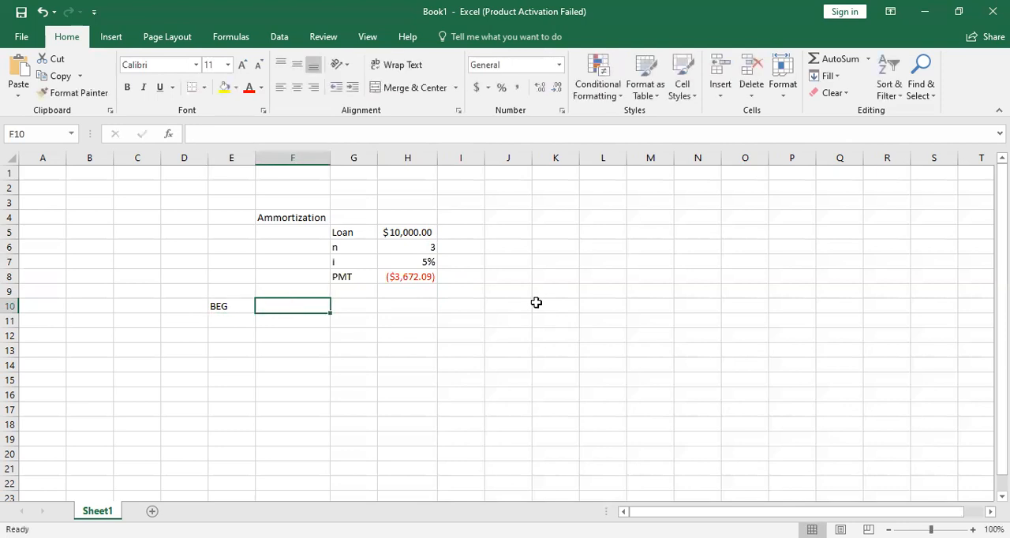
type("PMT")
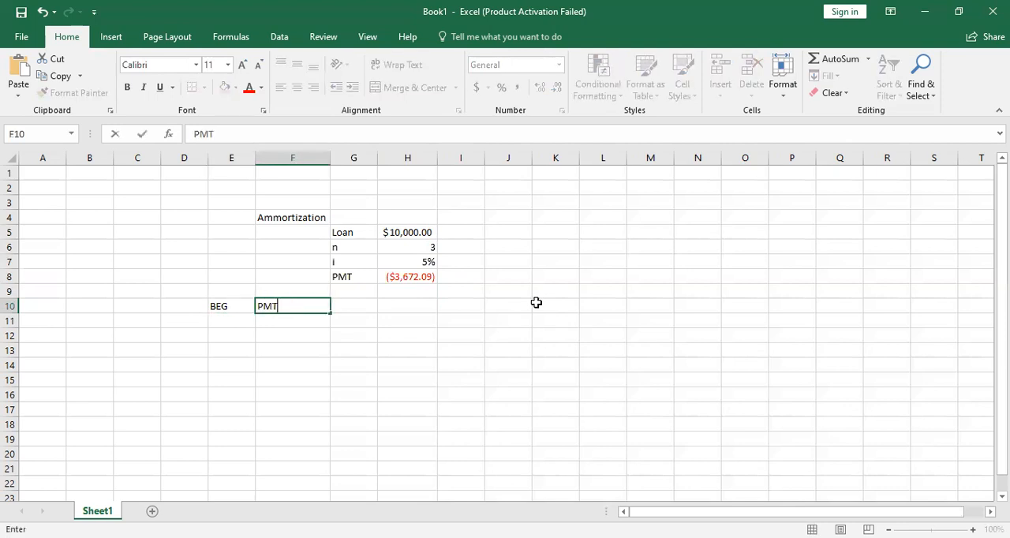
key("Tab")
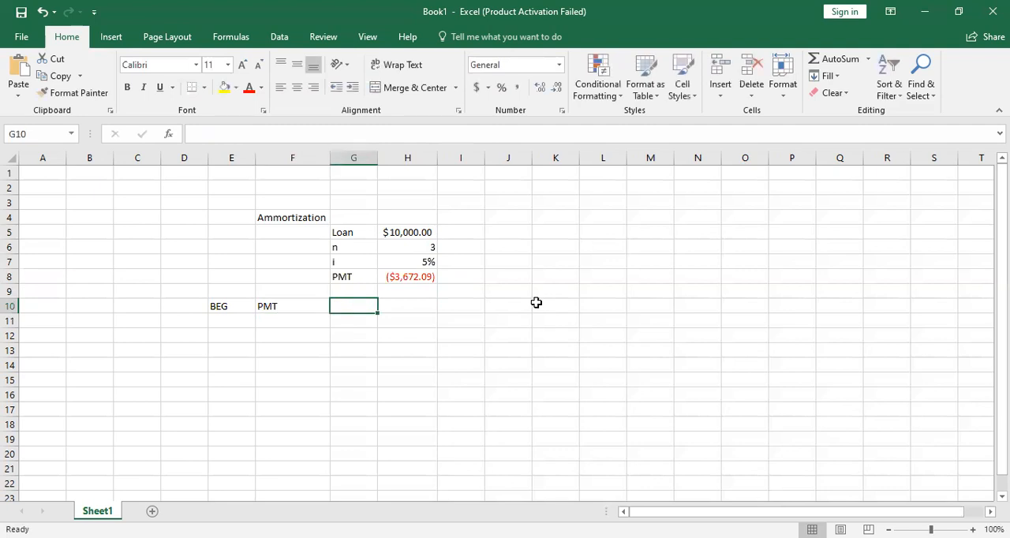
- Complete the header row with Interest in G10, Principle in H10 and Ending in I10
type("Interest")
key("Tab")
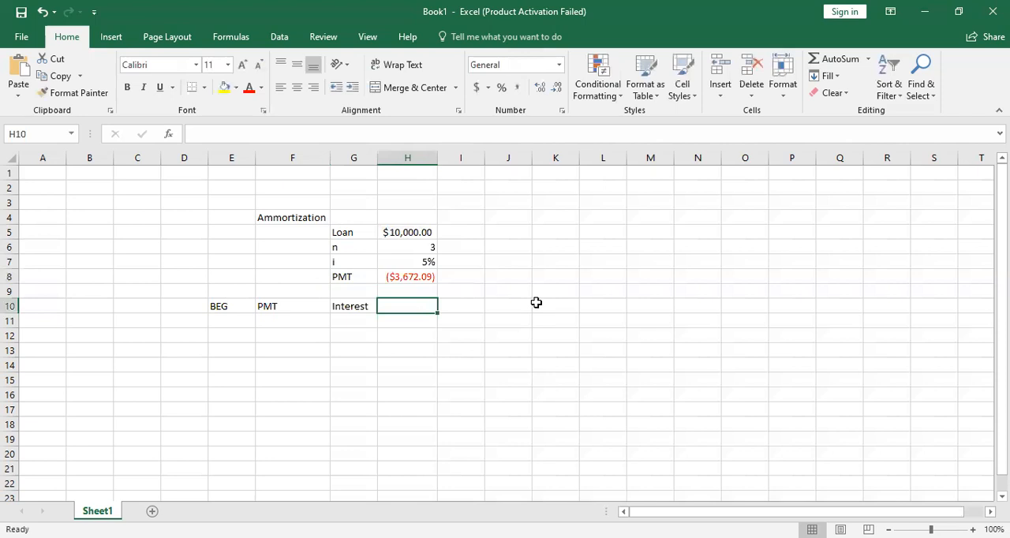
type("Prin")
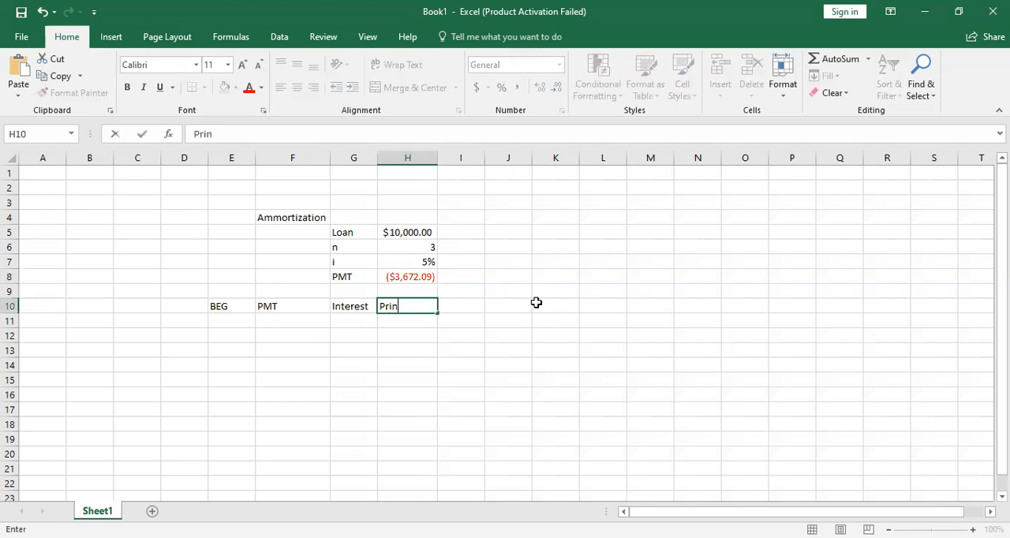
type("ciple")
key("Tab")
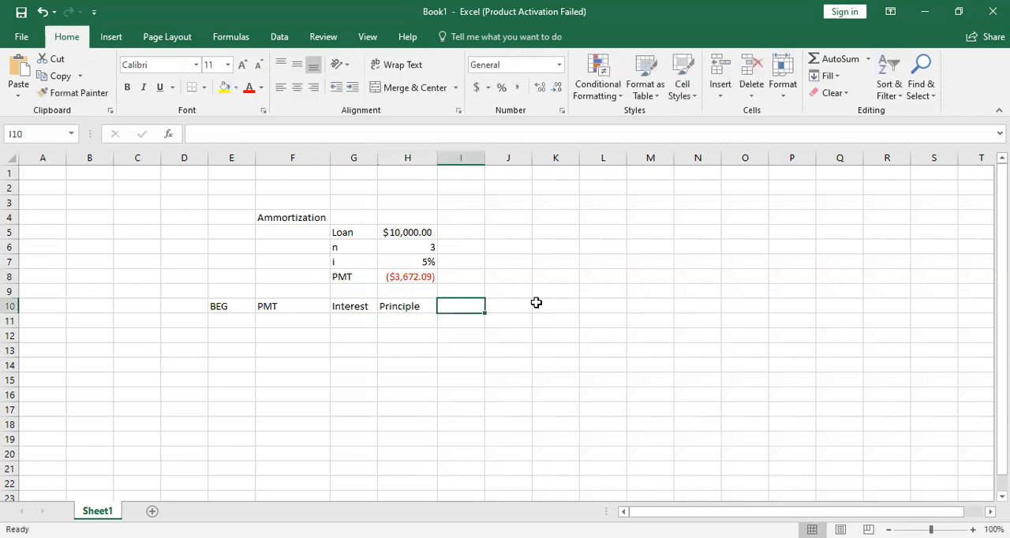
type("Ending")
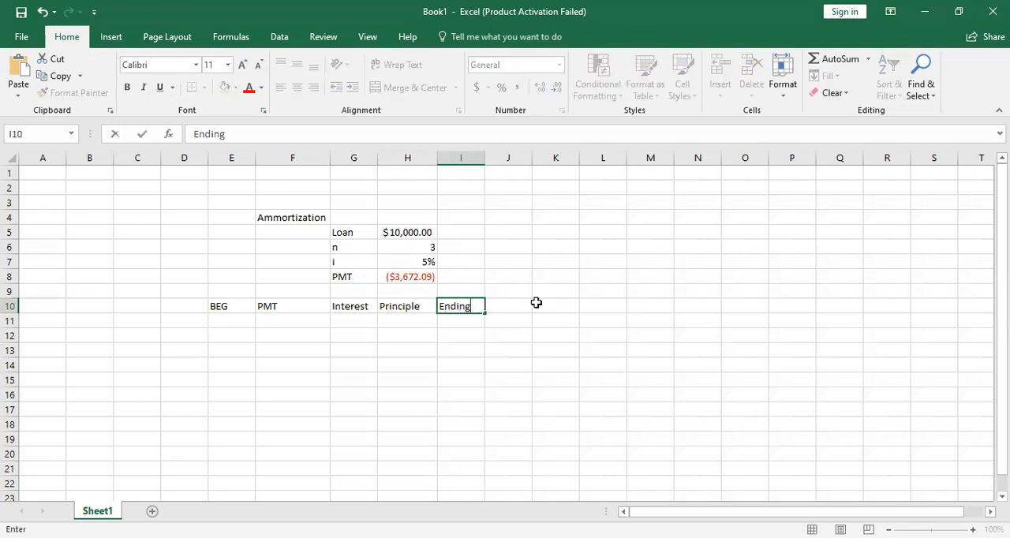
key("Return")
- Link the first beginning balance in E11 to the loan amount in H5
key("Up")
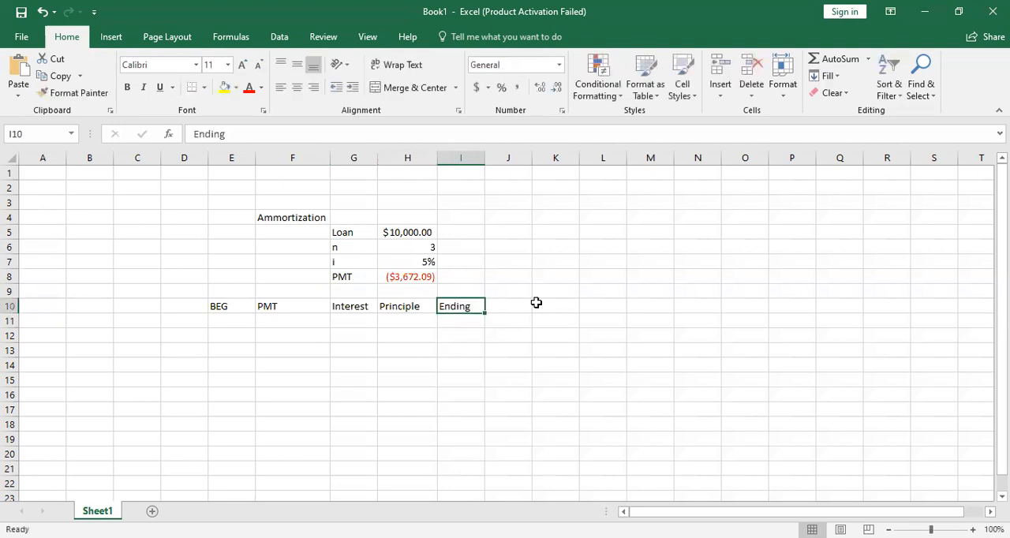
key("Left")
key("Left")
key("Left")
key("Left")
key("Down")
type("=")
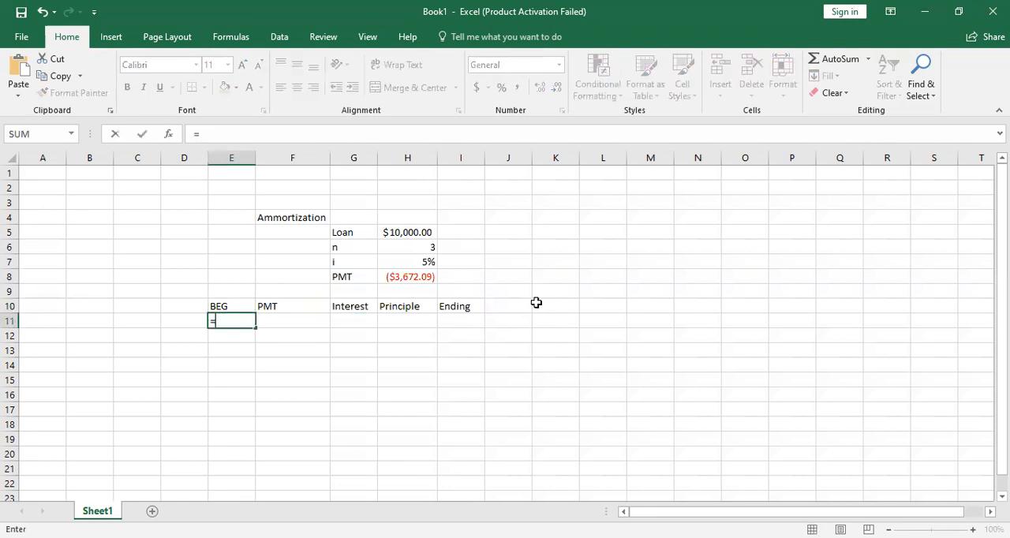
left_click(410, 231)
key("Return")
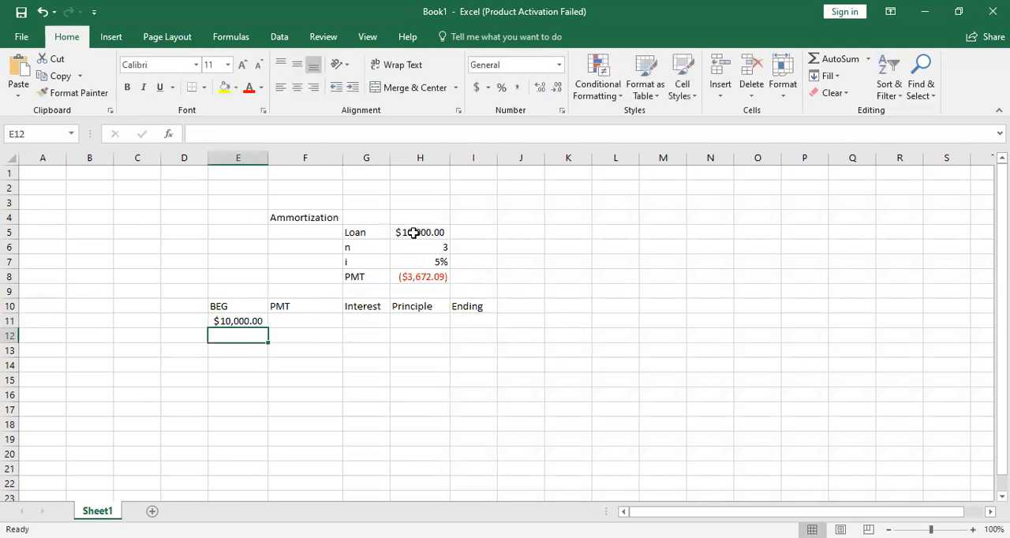
- Link the first payment in F11 to the calculated loan payment in H8
key("Up")
key("Right")
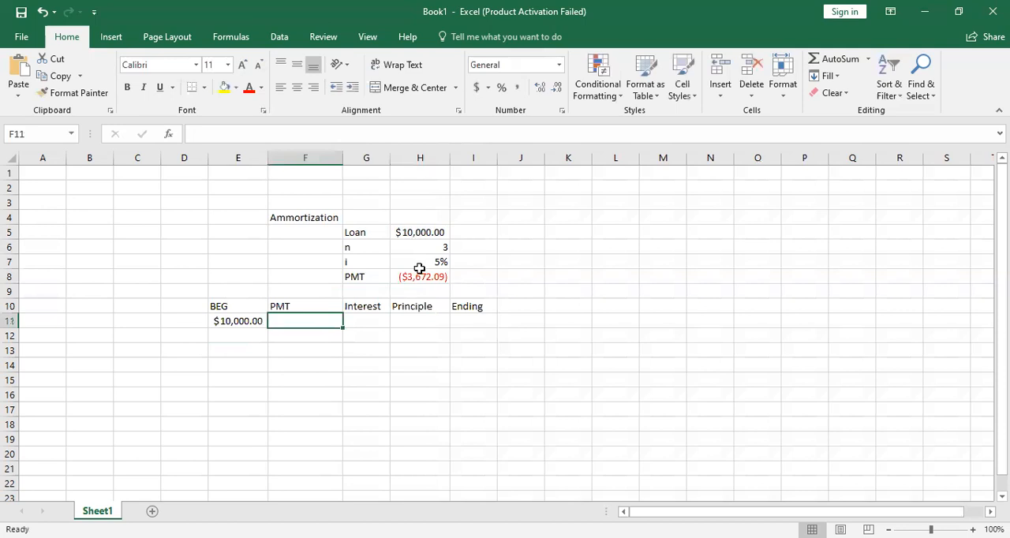
type("=")
left_click(418, 271)
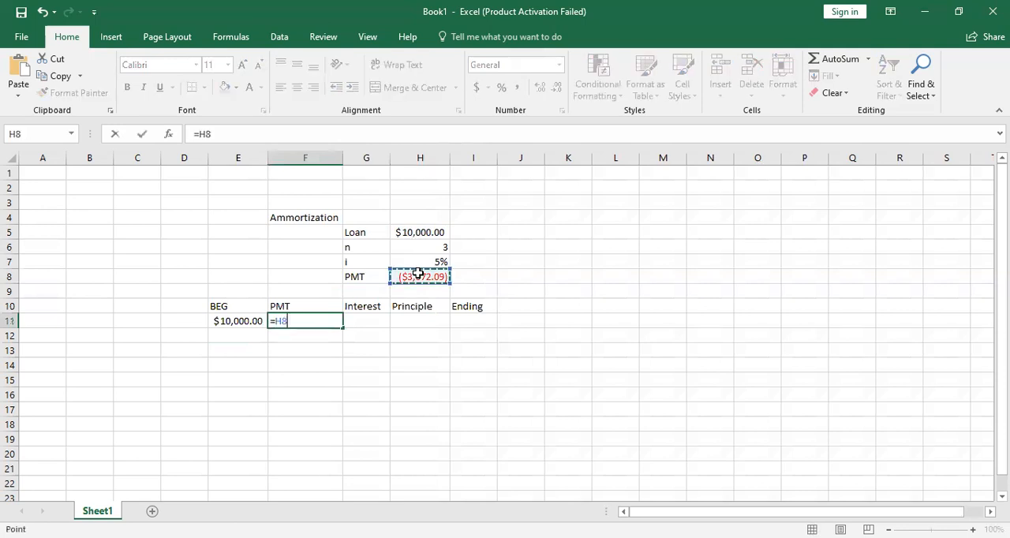
key("Return")
- Make the payment reference in F11 absolute as =$H$8 and copy it down through F13
left_click(323, 318)
left_click(237, 137)
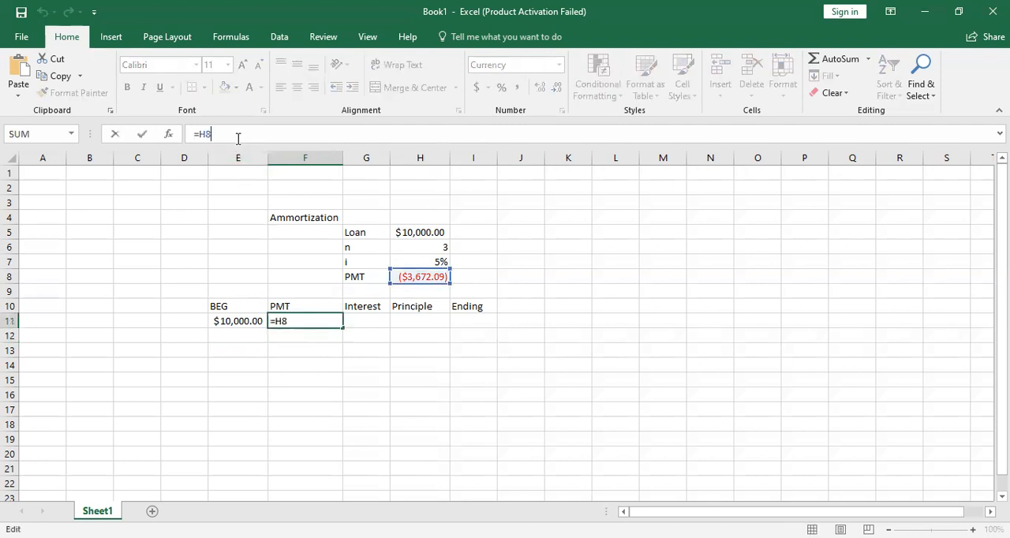
key("F4")
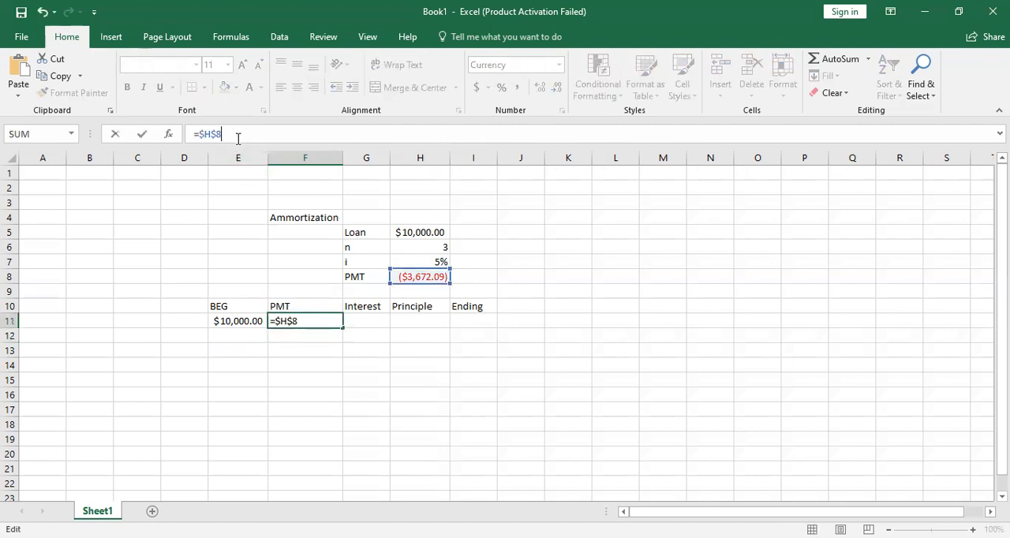
key("Return")
left_click(309, 320)
left_click_drag(341, 326, 338, 356)
- Calculate the first period's interest in G11 with =E11*H7, beginning balance times rate
left_click(355, 322)
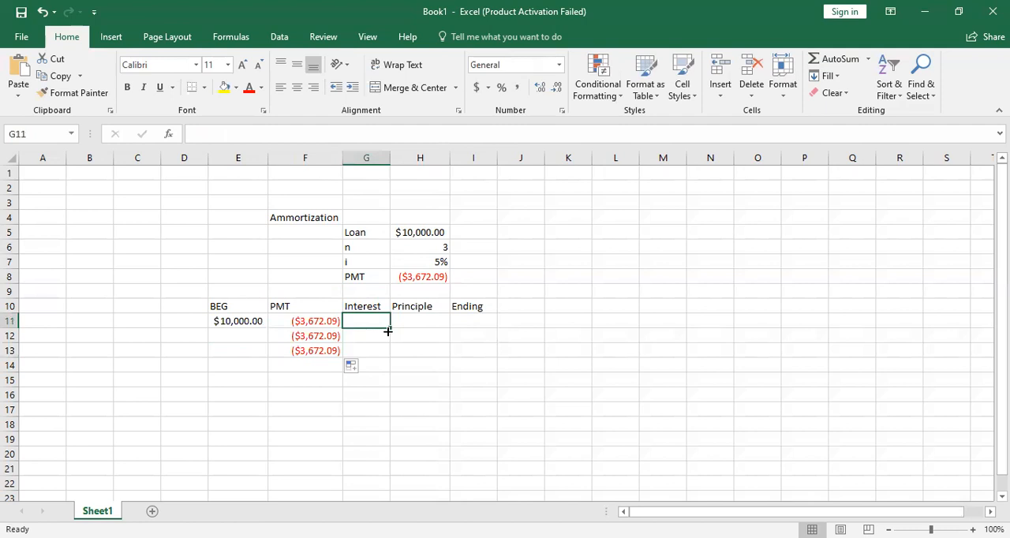
type("=")
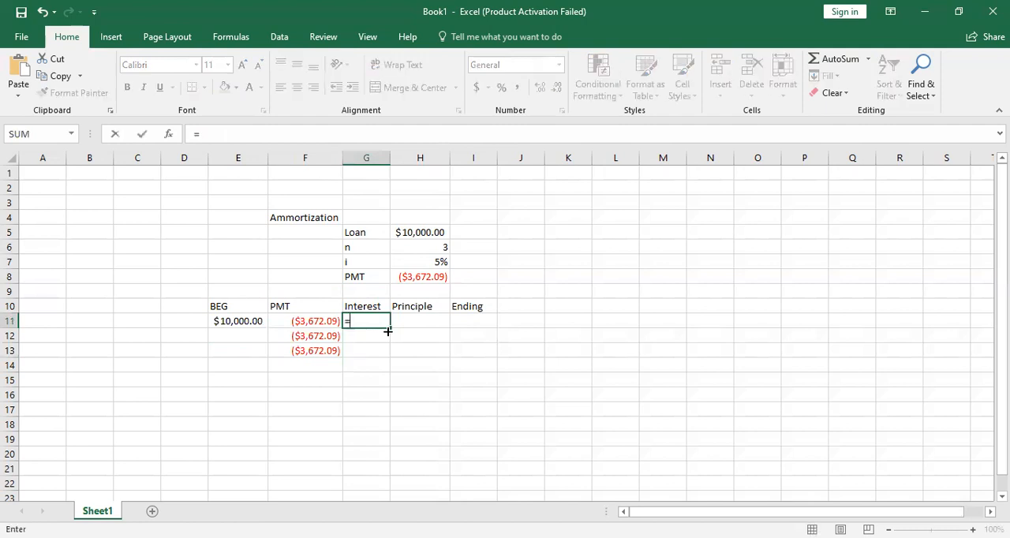
left_click(252, 319)
type("*")
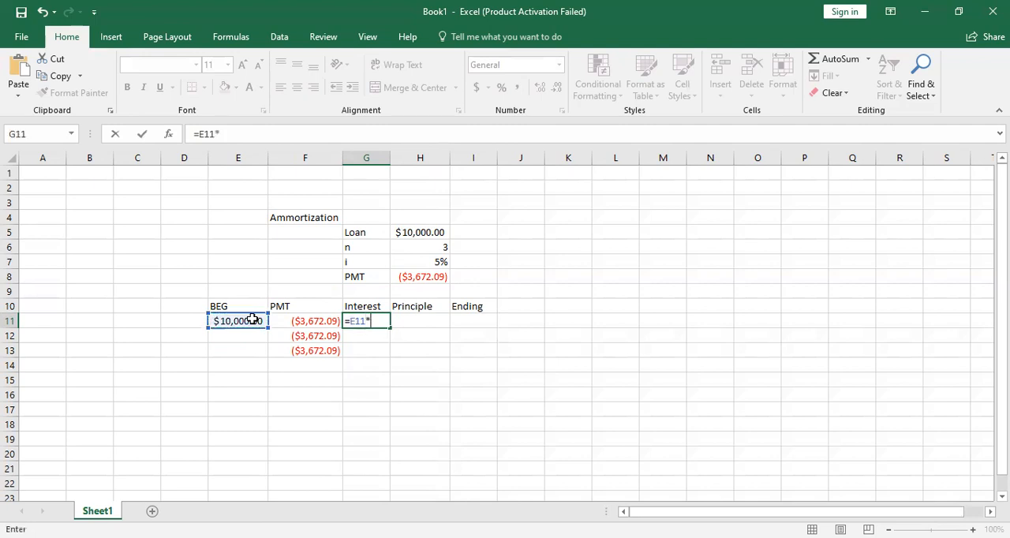
left_click(436, 261)
key("Return")
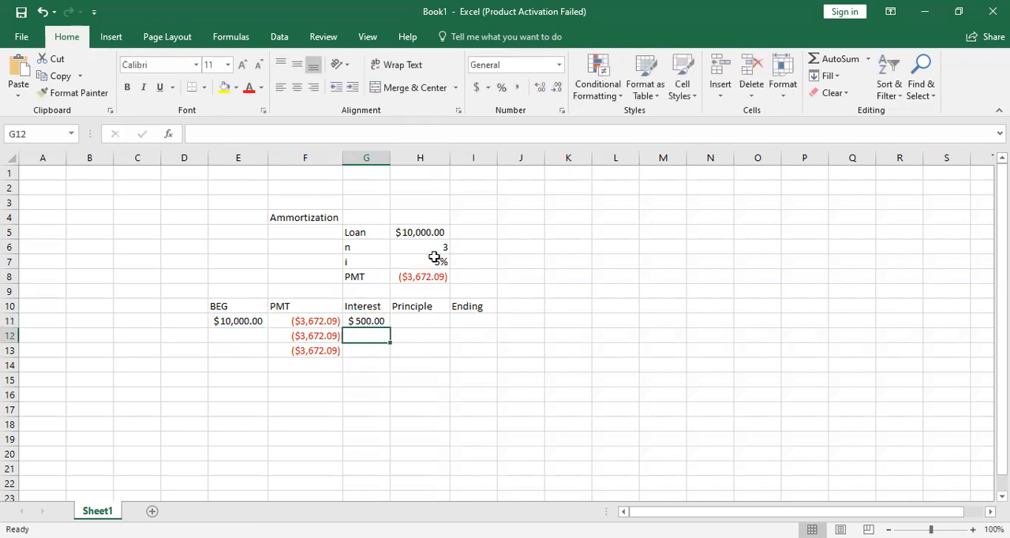
- Calculate the first period's principle in H11 with =G11+F11, adding interest and payment
left_click(416, 323)
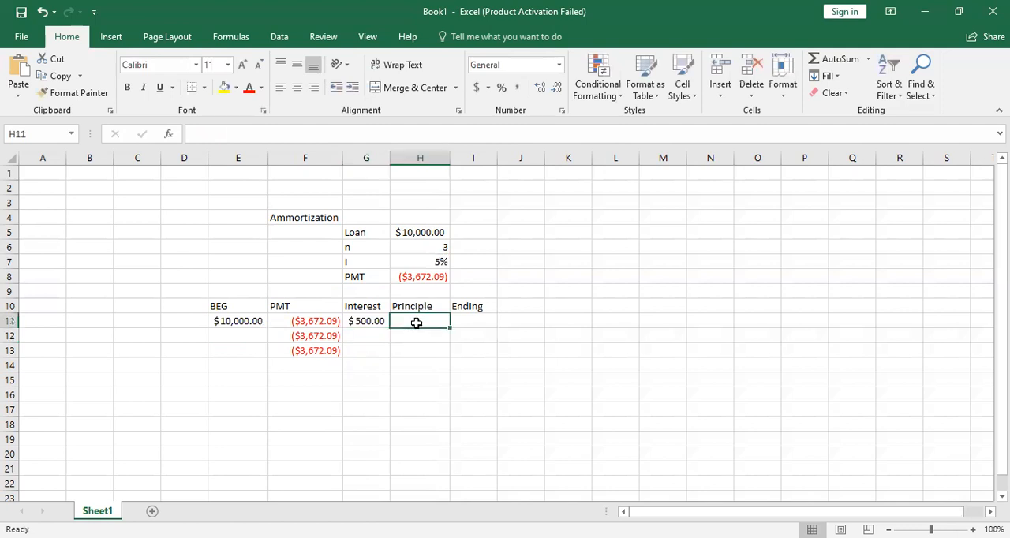
type("=")
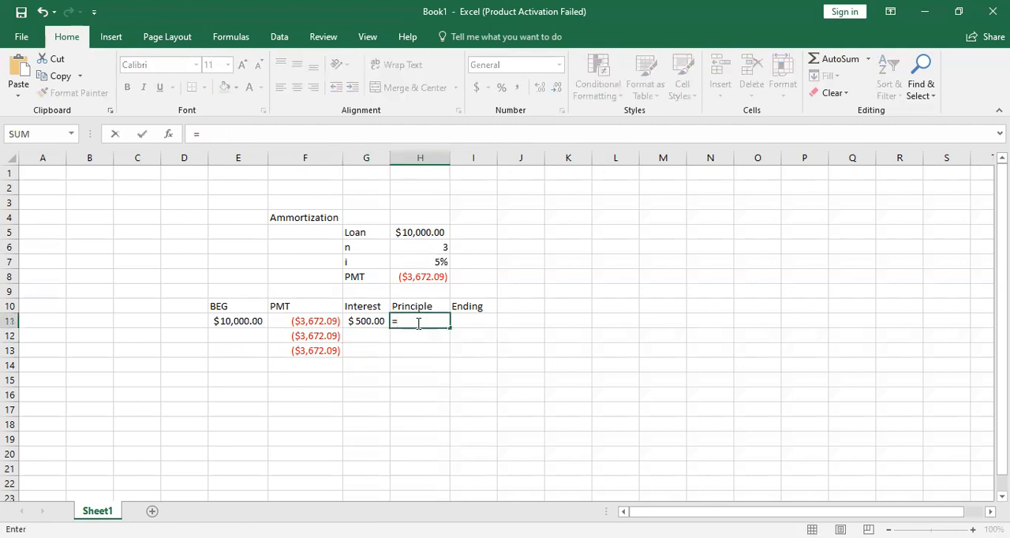
left_click(371, 323)
type("+")
left_click(309, 321)
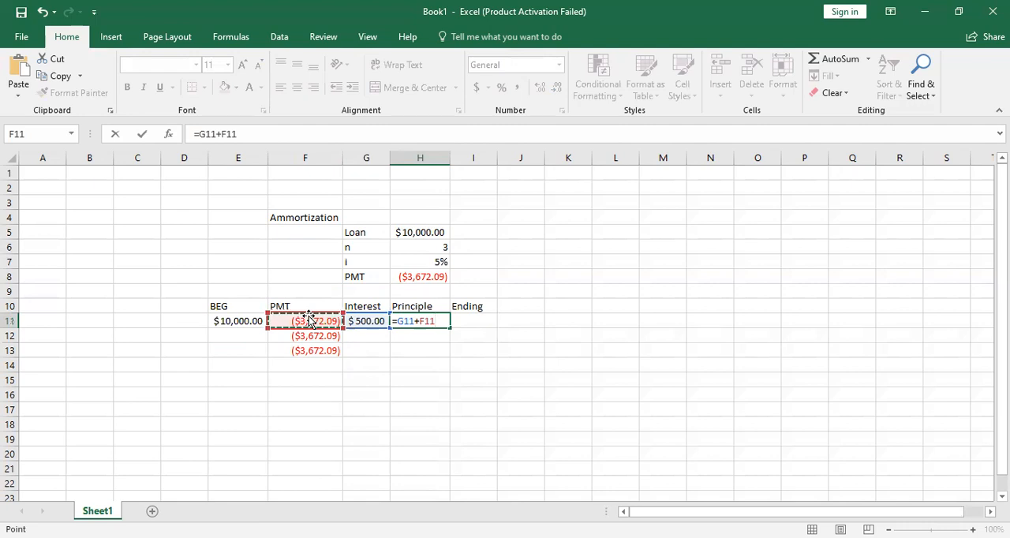
key("Return")
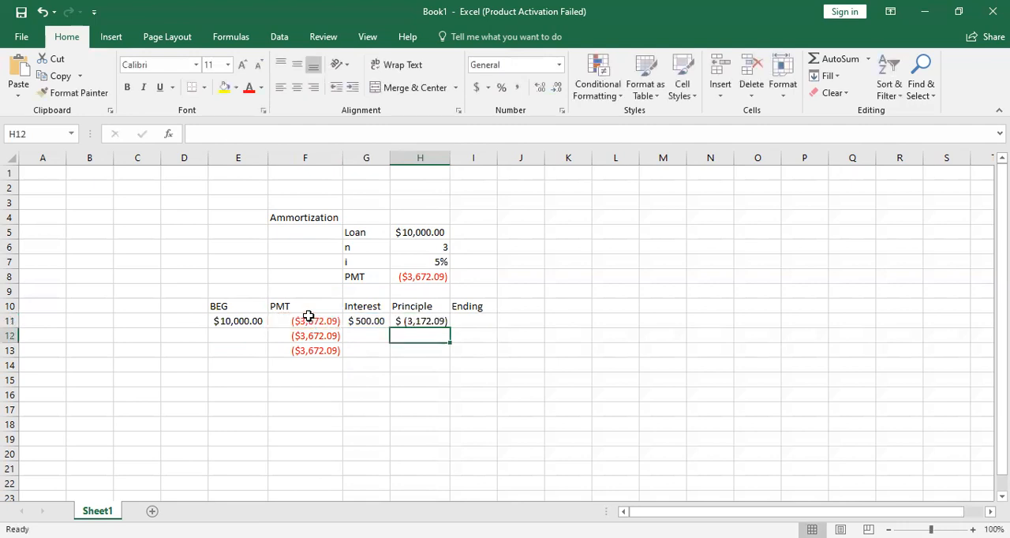
- Calculate the first ending balance in I11 with =E11+H11
key("Up")
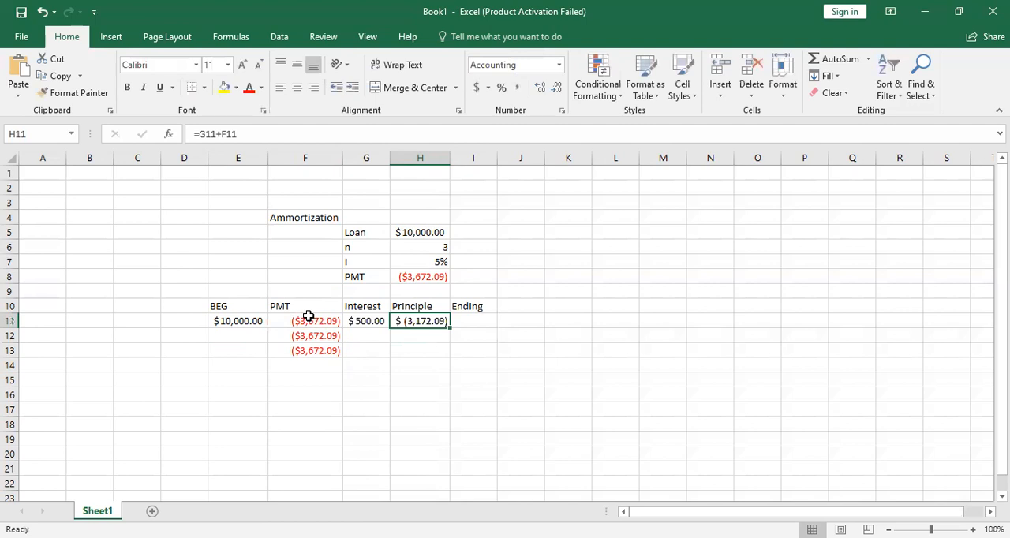
key("Right")
type("=")
left_click(261, 319)
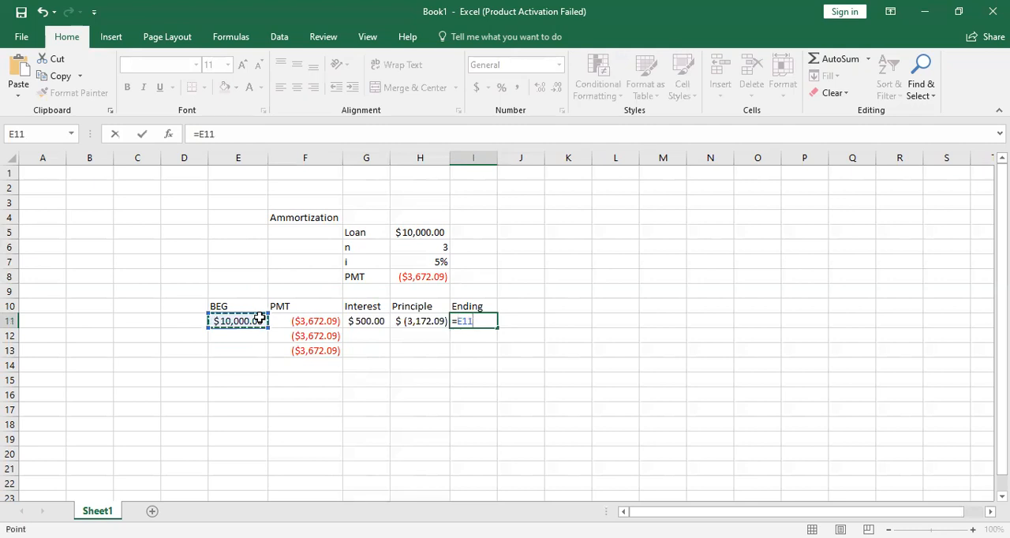
type("+")
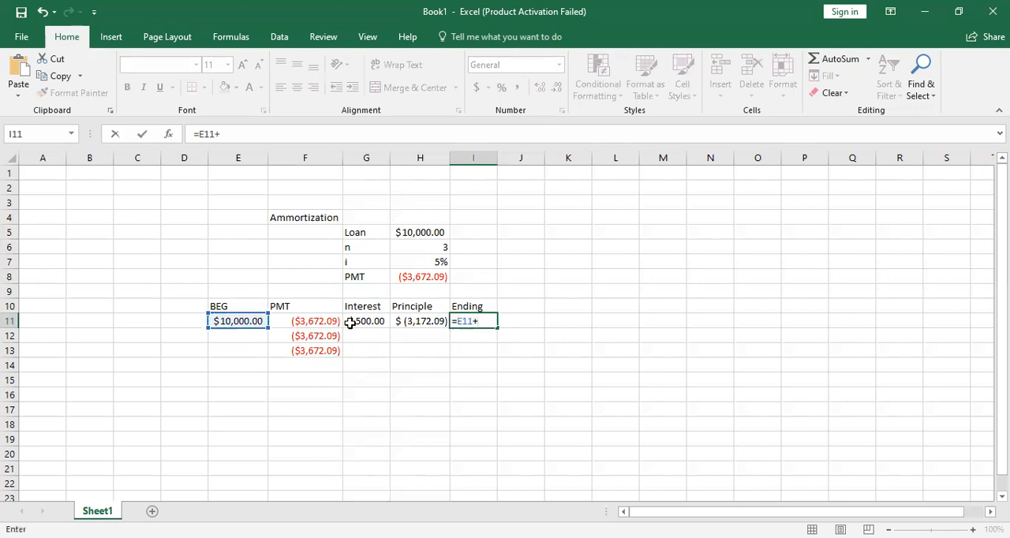
left_click(416, 321)
key("Return")
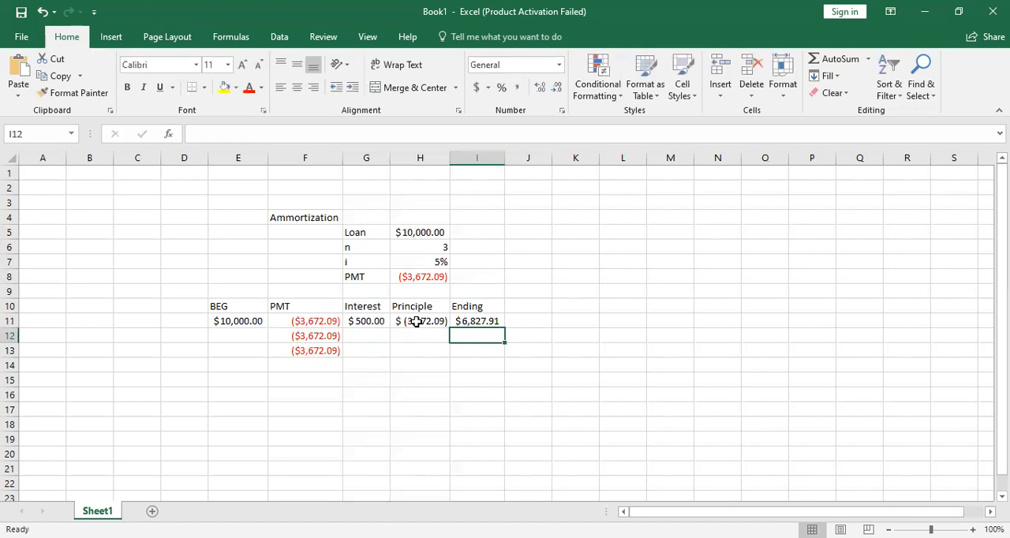
- Link the second beginning balance in E12 to the first ending balance in I11
key("Left")
key("Left")
key("Left")
key("Left")
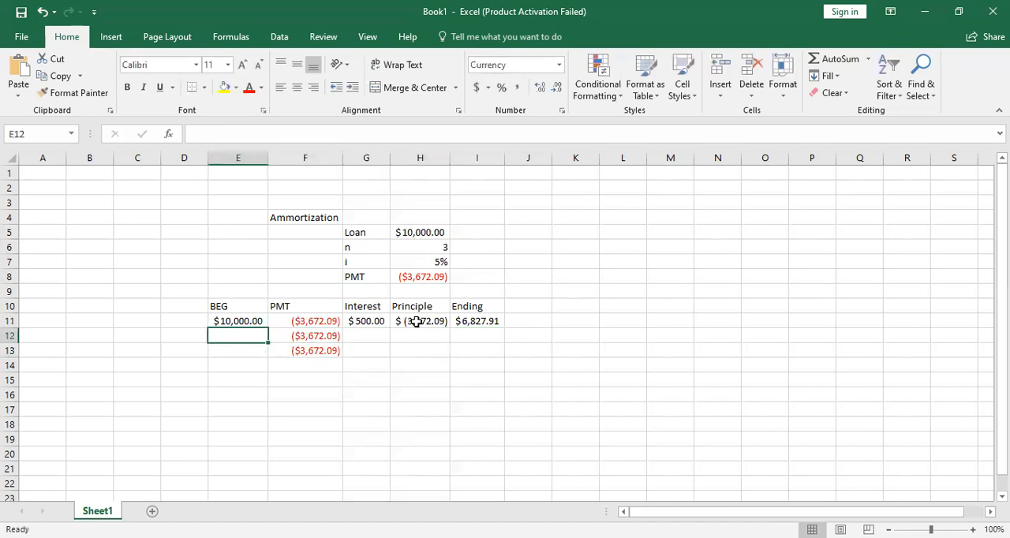
type("=")
left_click(485, 321)
key("Return")
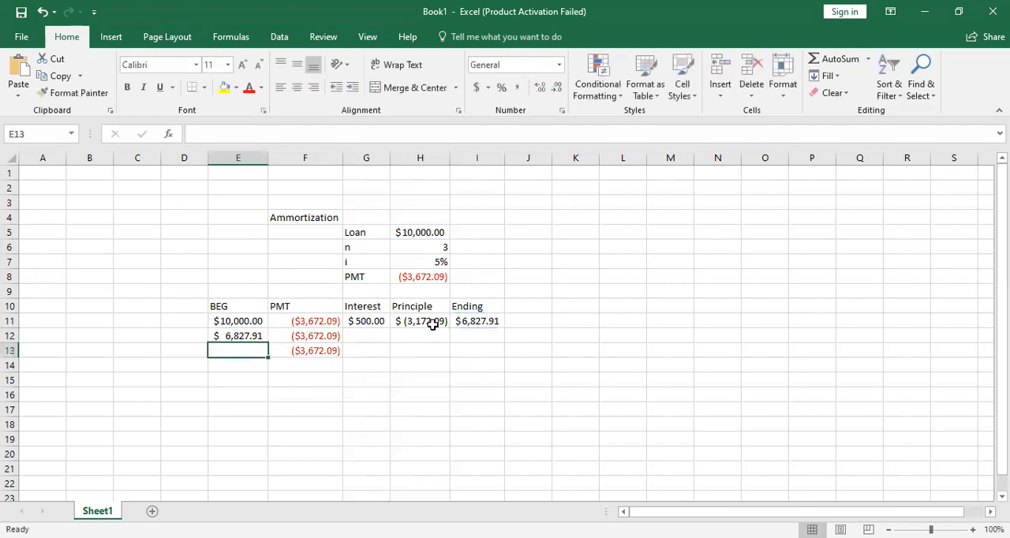
- Try copying the interest formula from G11 to G12 and auto-fitting column G, and undo the column width change
left_click(368, 333)
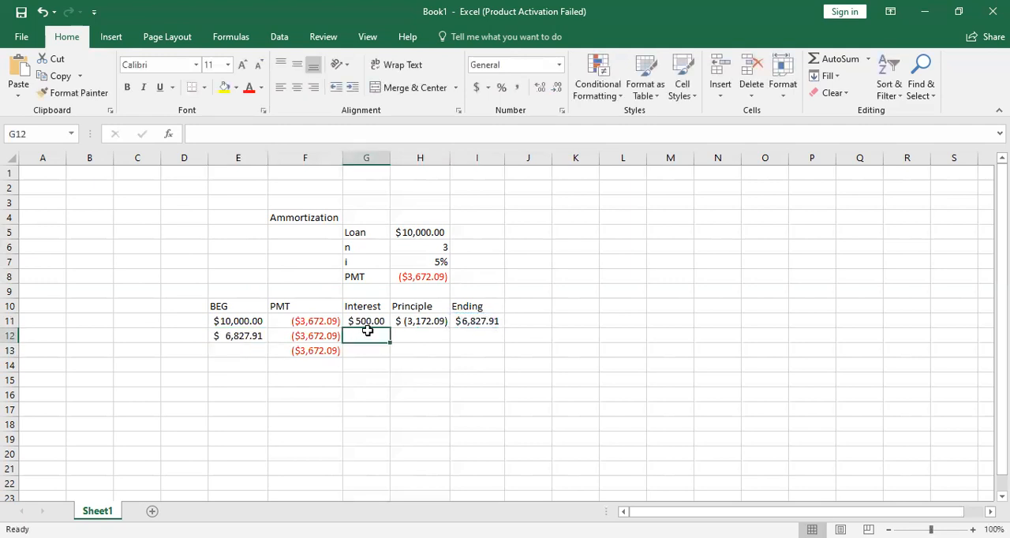
left_click(370, 321)
left_click_drag(388, 327, 390, 338)
left_click(430, 324)
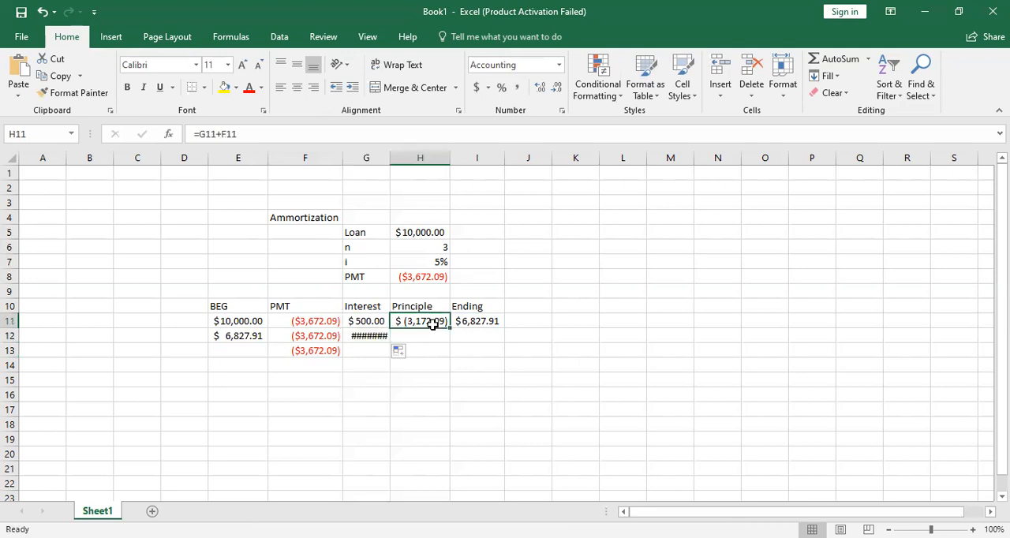
double_click(388, 158)
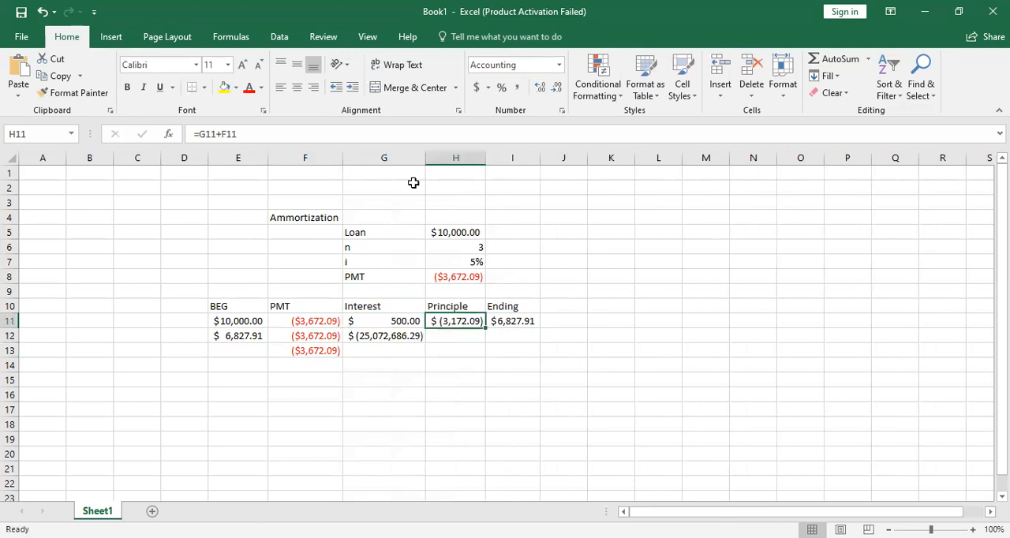
key("ctrl+z")
- Compare the interest formulas in G11 and G12, and make G11's rate reference absolute as =E11*$H$7
left_click(370, 338)
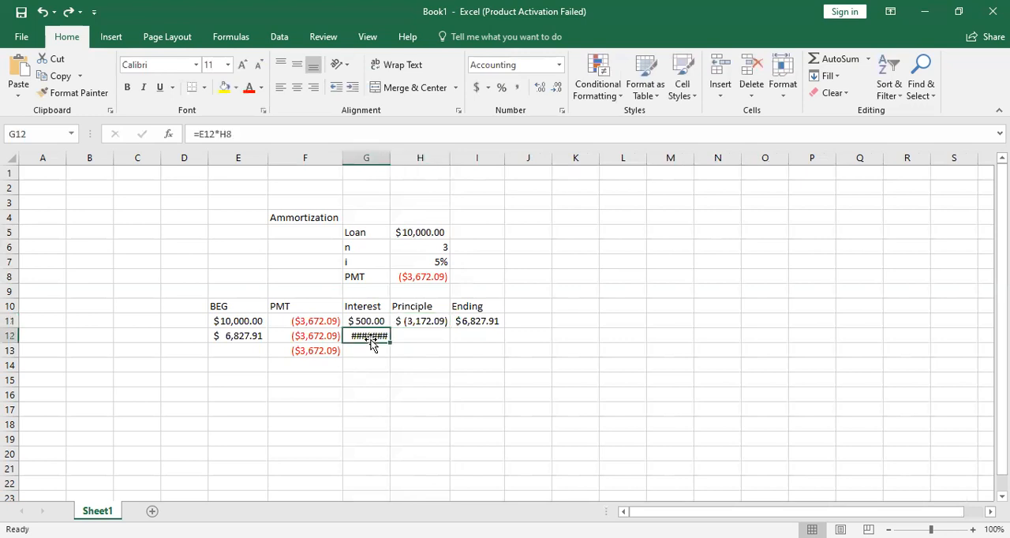
left_click(371, 322)
left_click(370, 336)
left_click(371, 322)
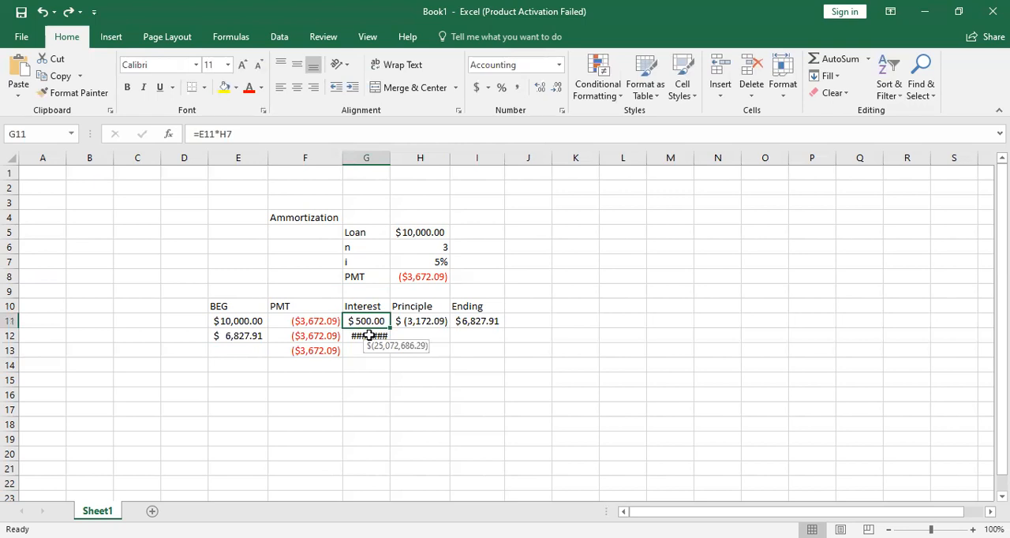
left_click(248, 131)
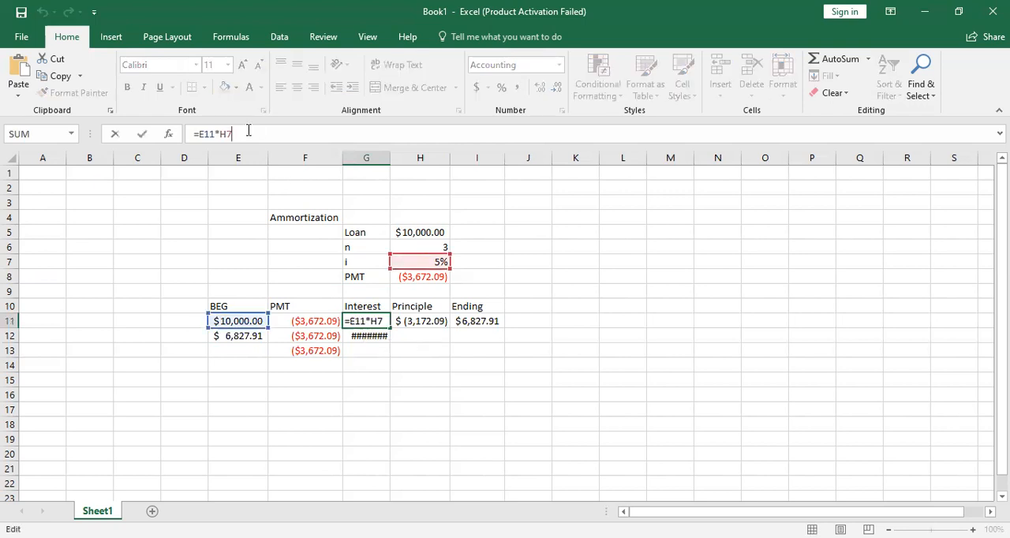
key("F4")
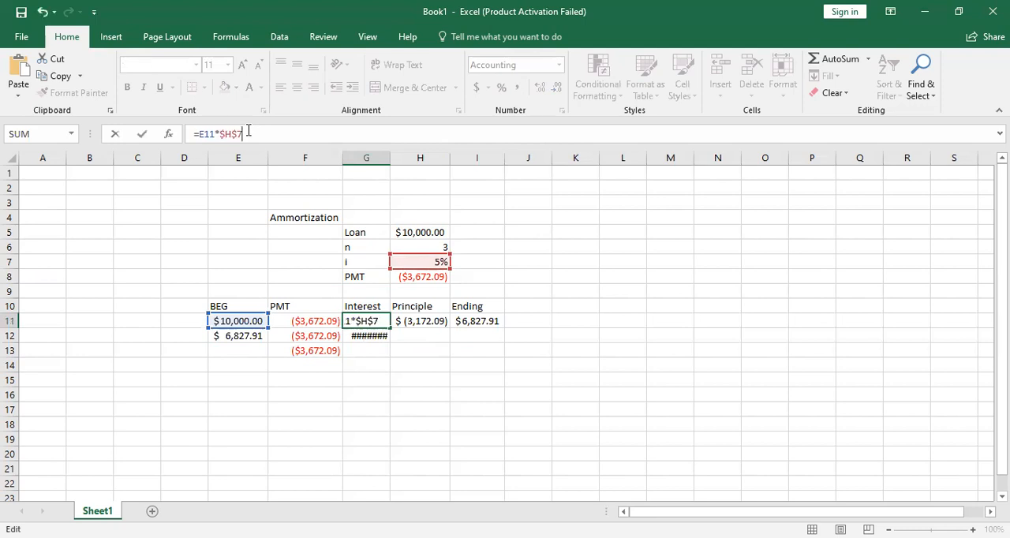
key("Return")
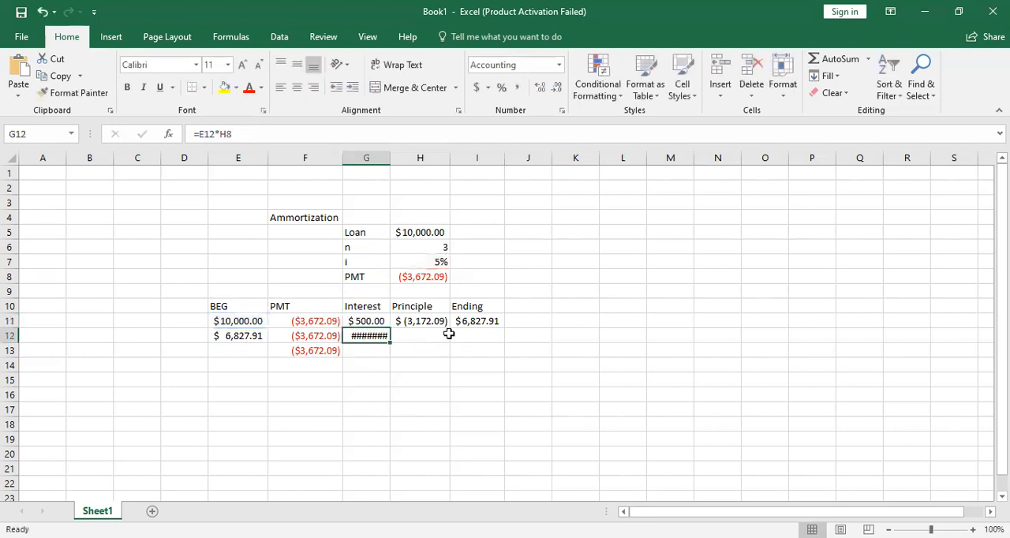
- Copy the interest formula from G11 down through G13, and the principle and ending balance formulas from row 11 to row 12
left_click(384, 322)
left_click_drag(389, 328, 386, 352)
left_click(422, 337)
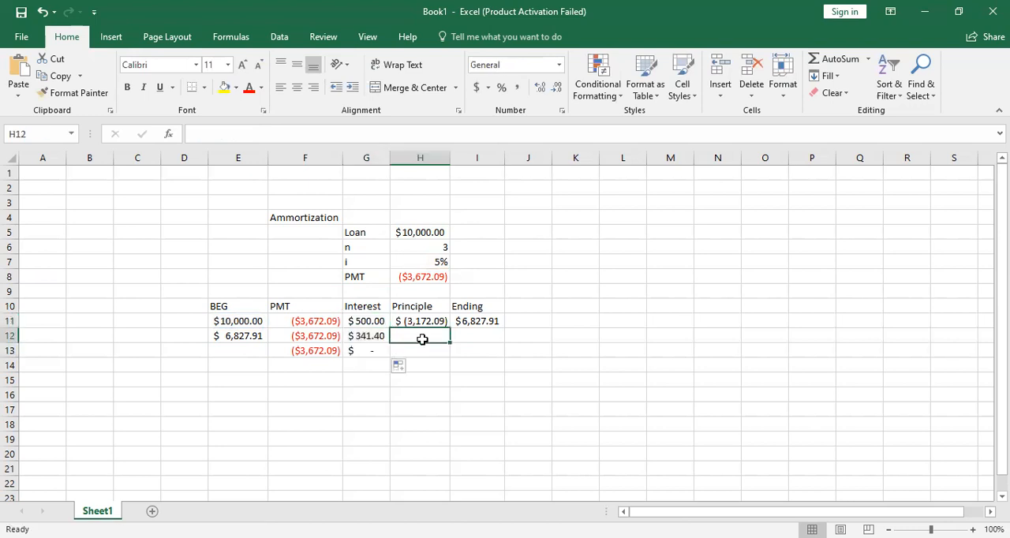
left_click(442, 318)
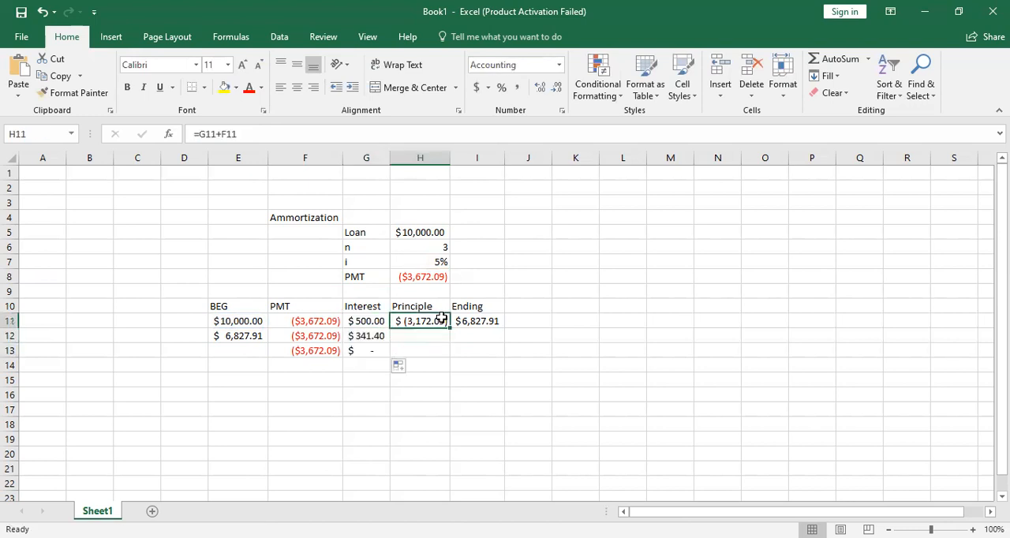
left_click_drag(451, 326, 497, 343)
left_click(495, 321)
- Extend the beginning balance, principle and ending balance formulas from row 12 into row 13
left_click(218, 338)
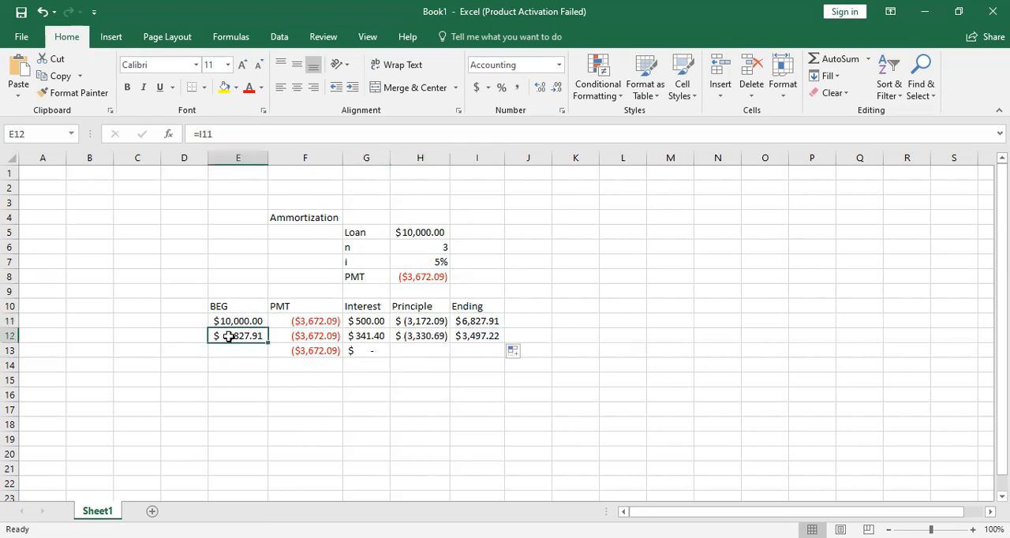
left_click_drag(269, 343, 263, 352)
left_click(431, 338)
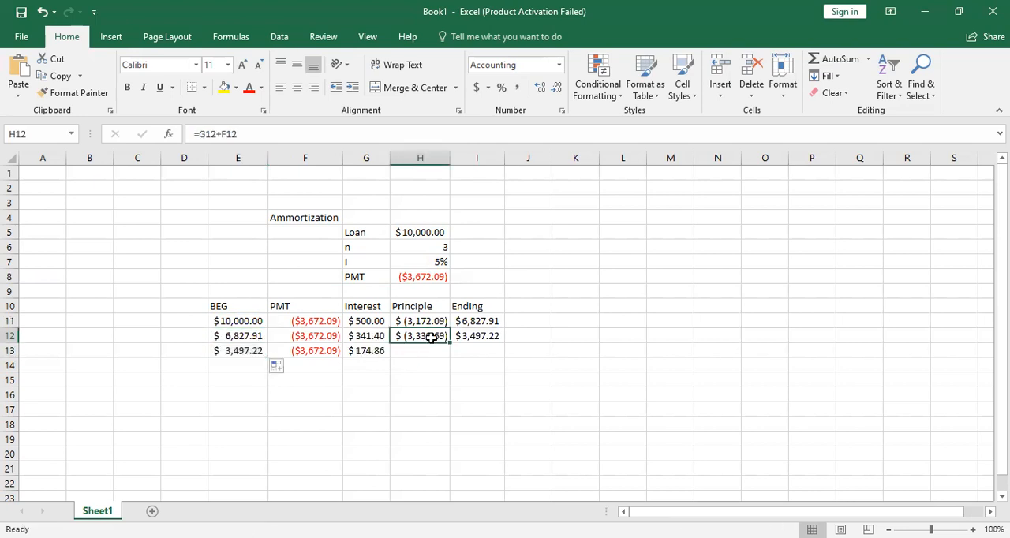
left_click_drag(451, 340, 450, 342)
left_click_drag(448, 352, 448, 353)
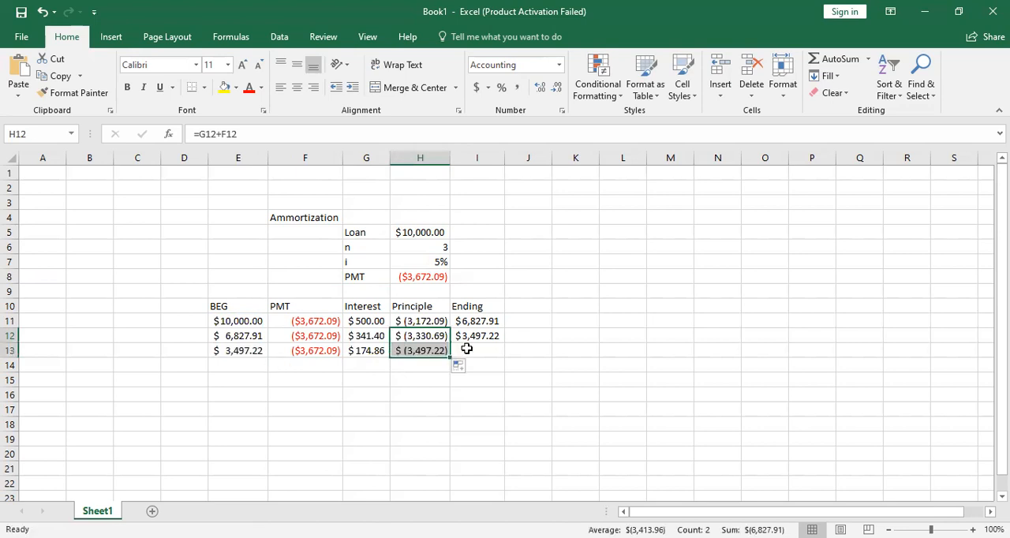
left_click(468, 338)
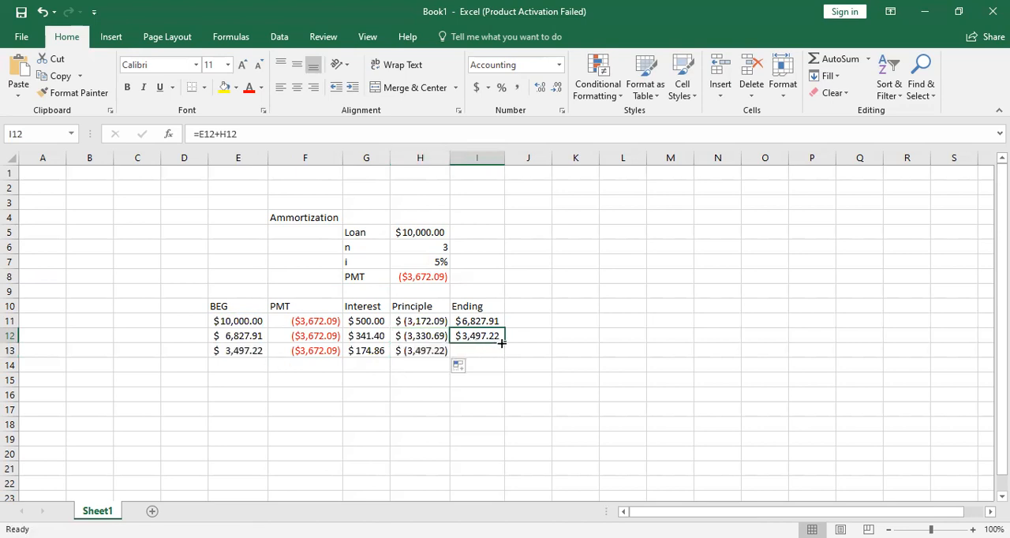
left_click_drag(501, 344, 505, 356)
left_click(546, 340)
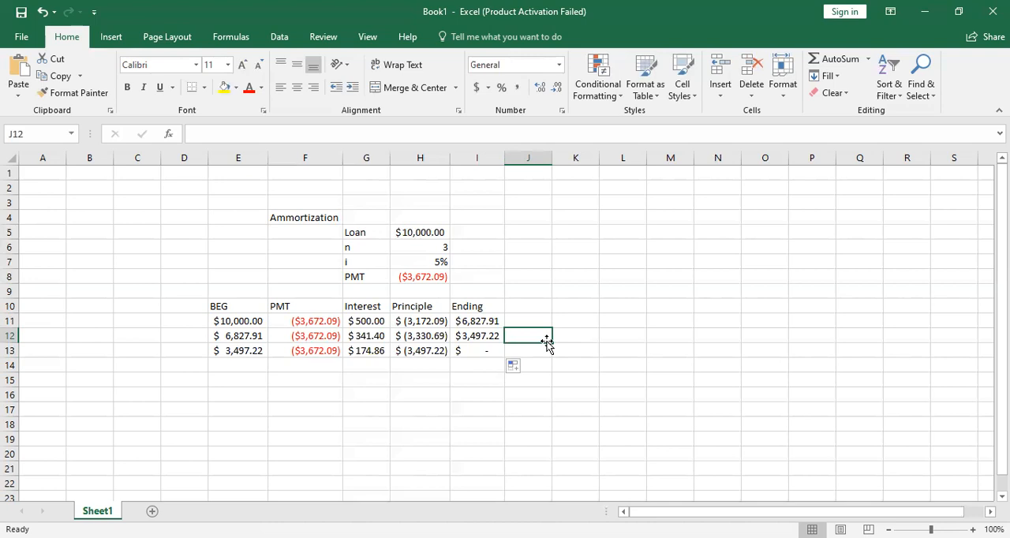
- Set the number of periods in H6 to 5
left_click(433, 245)
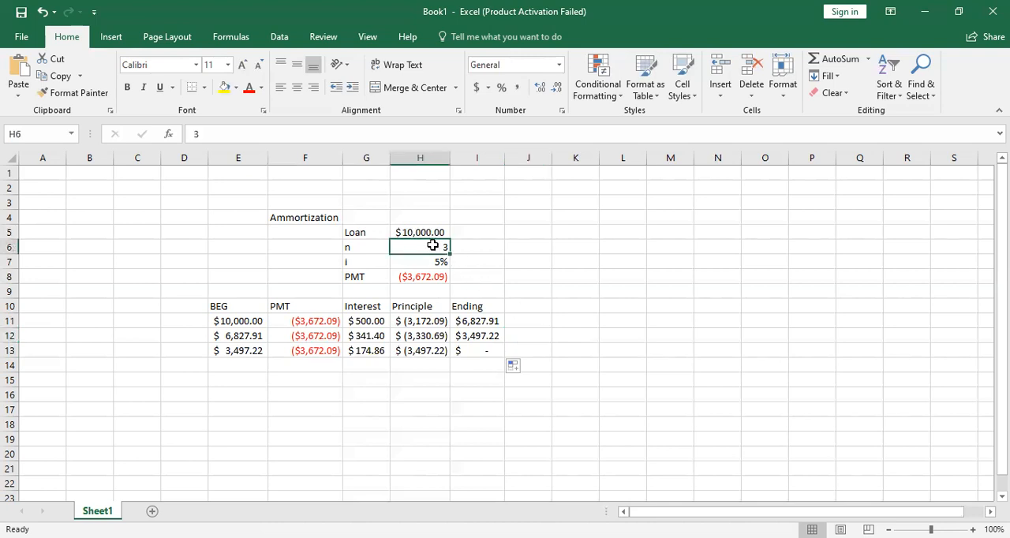
type("5")
key("Return")
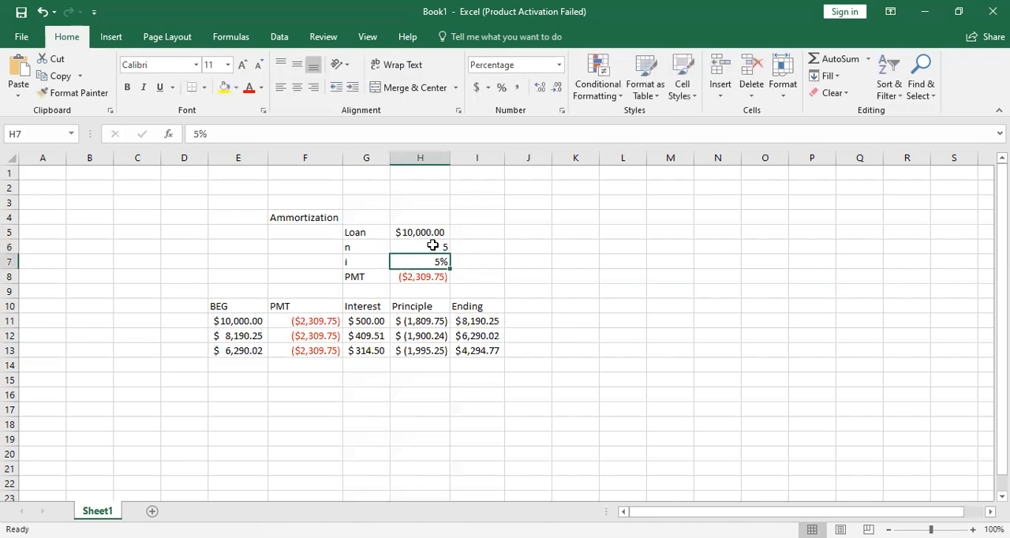
- Extend the beginning balance, interest, principle and ending balance formulas from row 13 to row 14, and the payment through F15
left_click(250, 362)
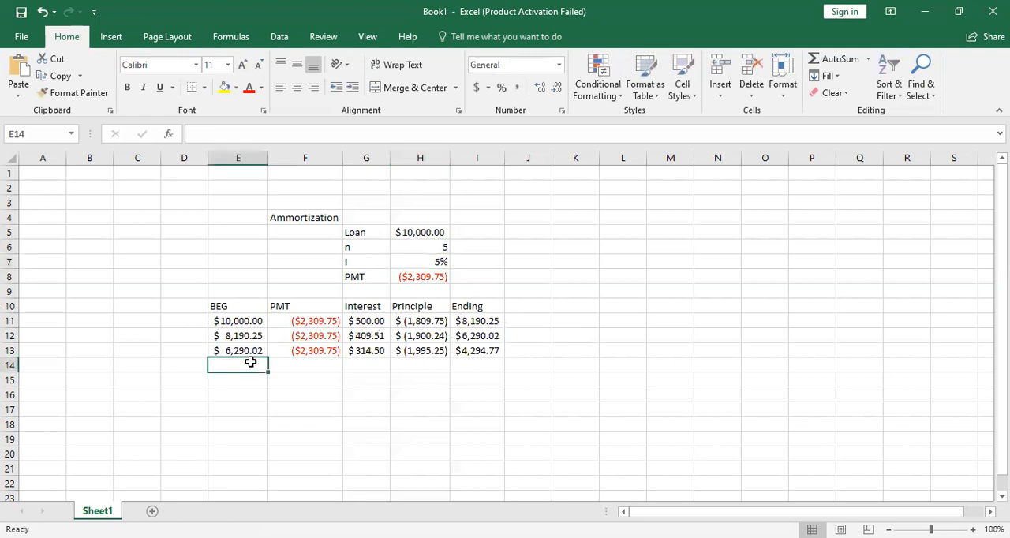
left_click(254, 350)
left_click_drag(267, 358, 265, 372)
left_click(308, 354)
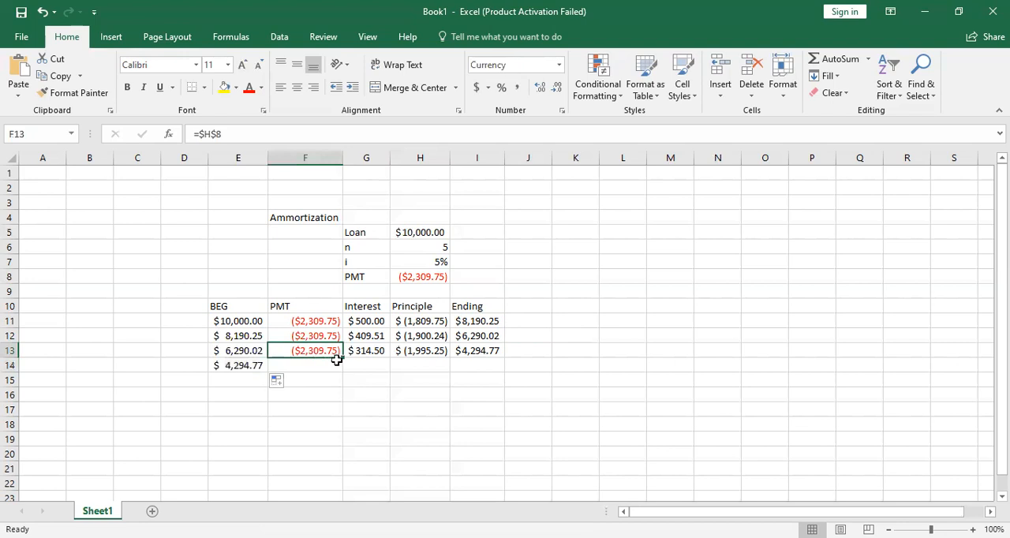
left_click_drag(344, 359, 346, 384)
left_click(363, 356)
left_click_drag(390, 357, 392, 372)
left_click(404, 354)
left_click_drag(450, 359, 504, 377)
left_click(471, 353)
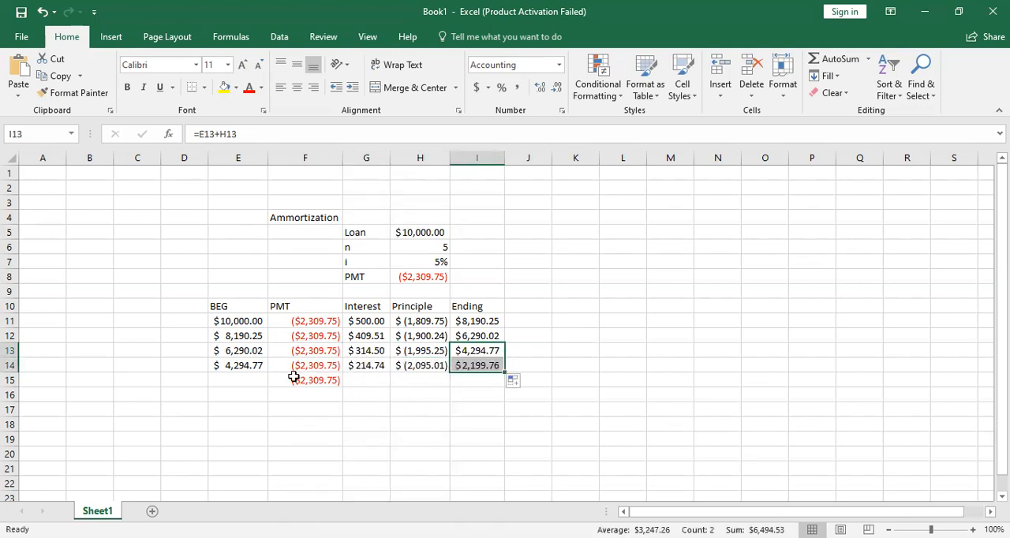
- Extend the beginning balance, interest, principle and ending balance formulas from row 14 into row 15
left_click(243, 357)
left_click(241, 364)
left_click_drag(267, 372, 266, 385)
left_click(415, 380)
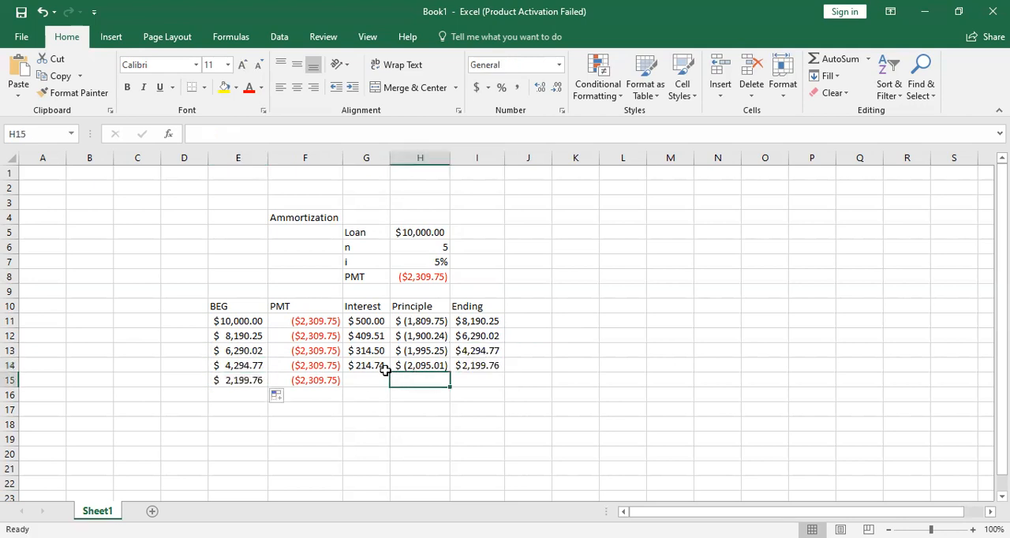
left_click(383, 367)
left_click_drag(386, 371, 390, 386)
left_click(416, 363)
left_click_drag(450, 379, 486, 386)
left_click(483, 367)
left_click(536, 371)
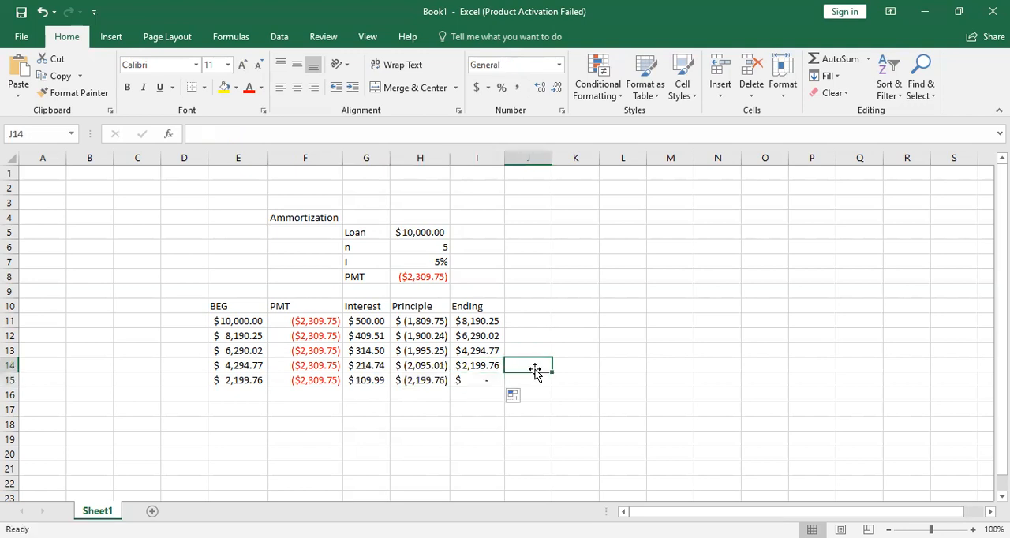